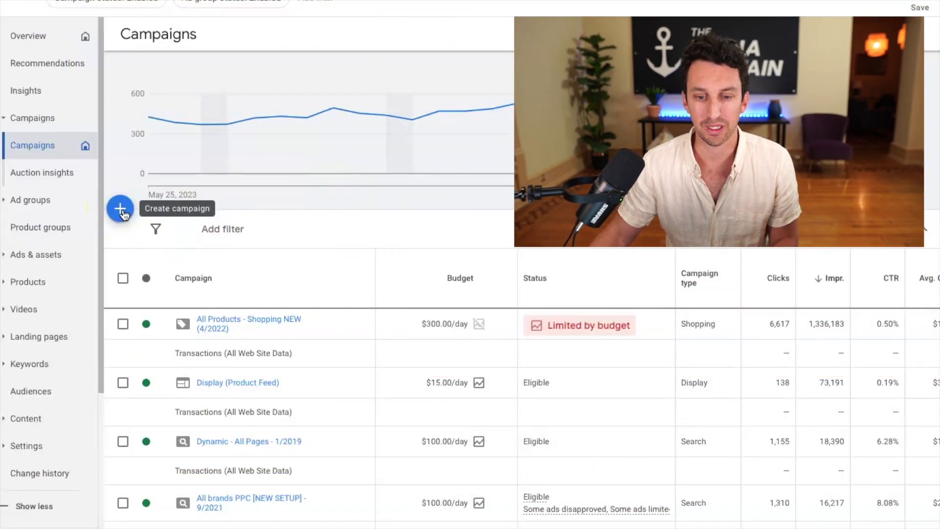
Step: Create a new campaign with the Sales objective and Purchases goal, then pick the Search type
click(121, 209)
click(161, 225)
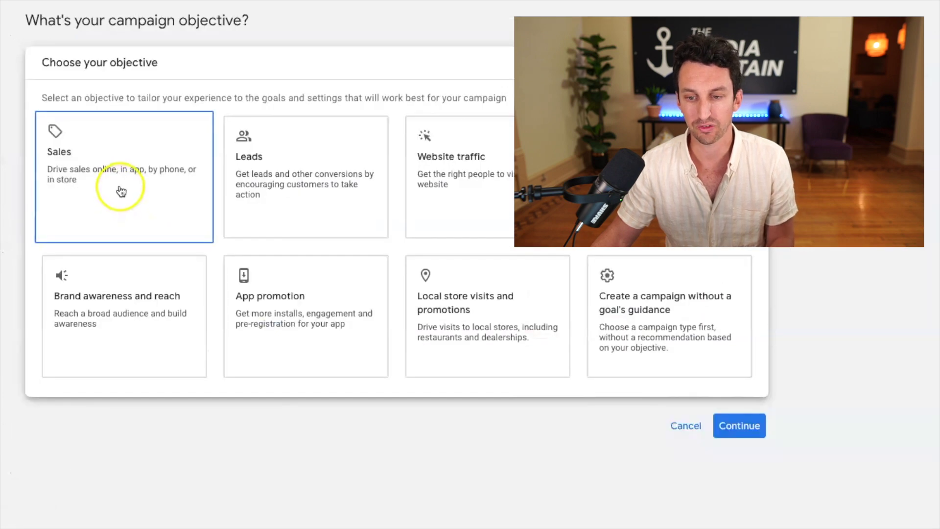
click(160, 178)
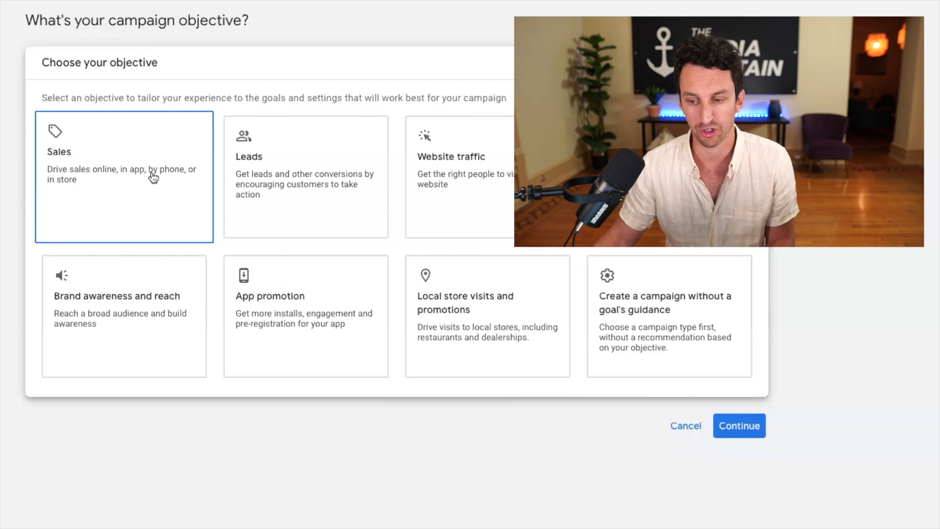
click(151, 172)
click(556, 415)
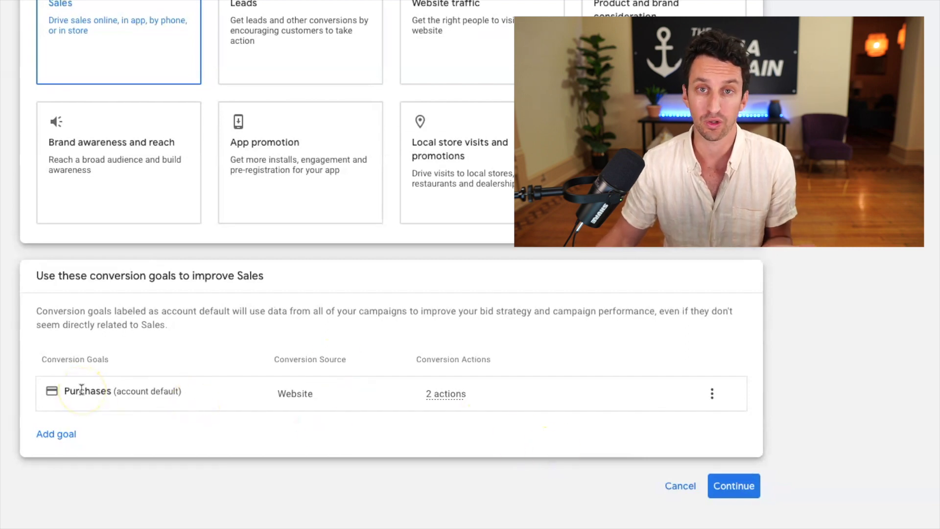
click(723, 487)
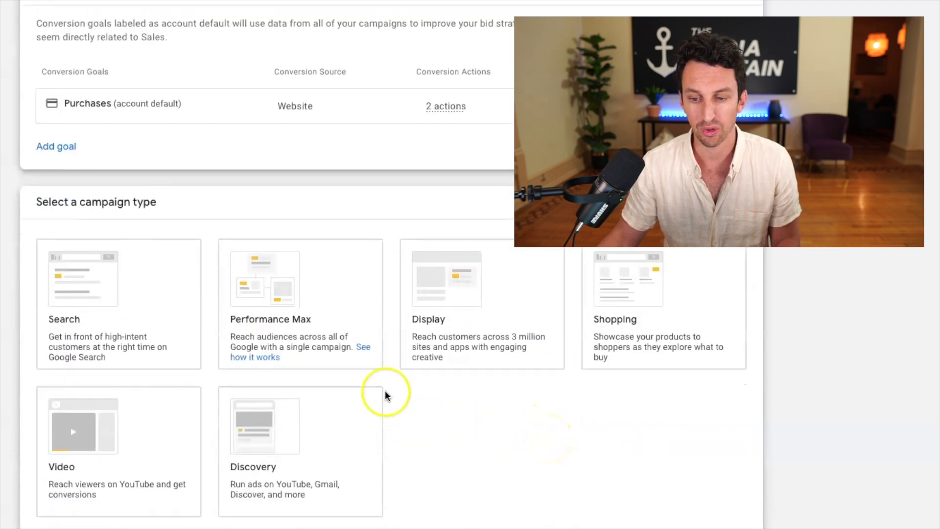
click(115, 318)
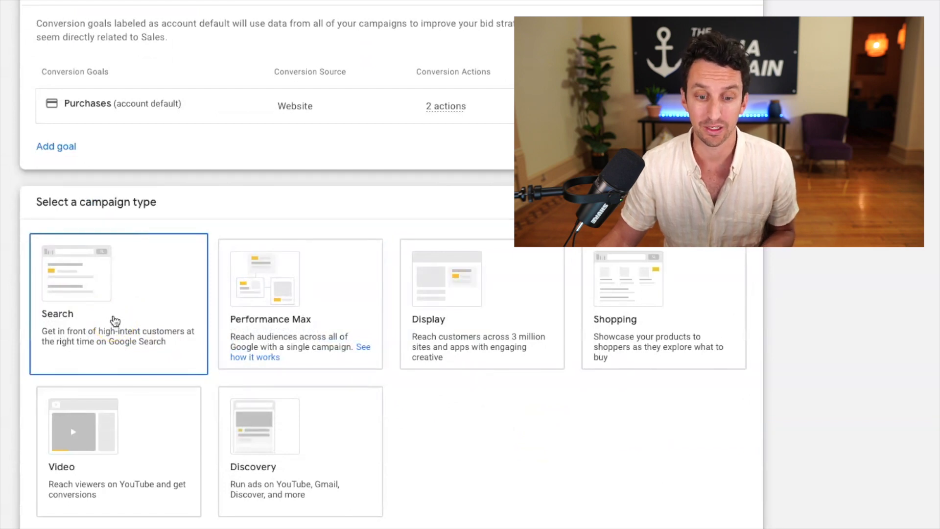
Step: Confirm the Search campaign type and rename the campaign 'Dynamic Search 2022'
click(116, 321)
scroll(115, 321, down, 8)
click(122, 416)
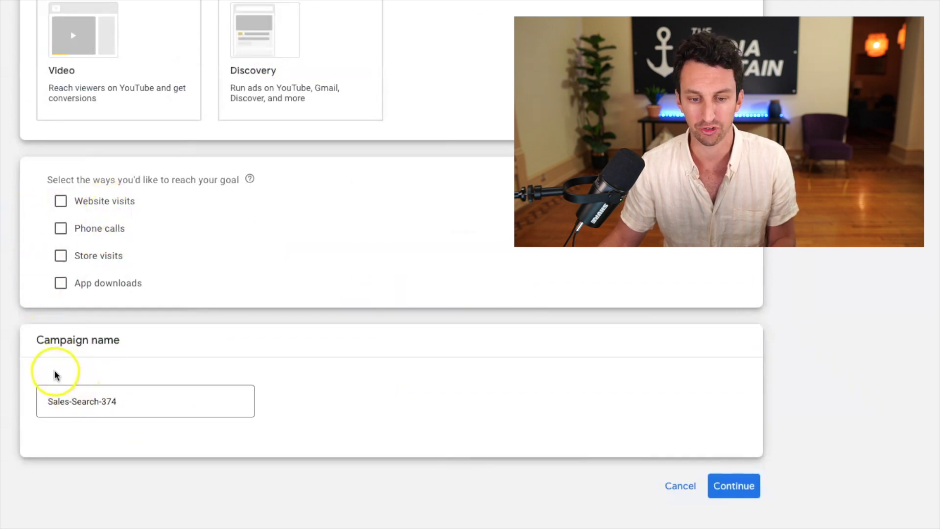
click(78, 399)
key(ctrl+a)
text(Dy)
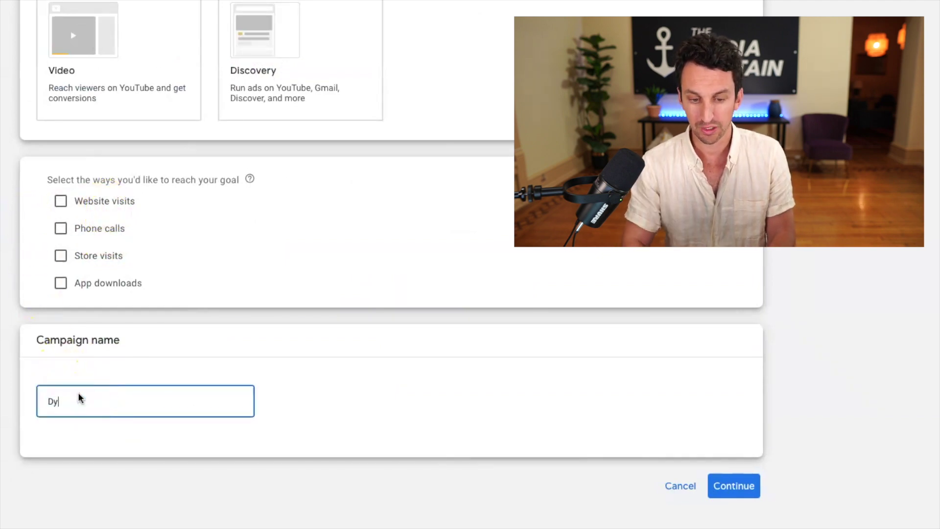
text(namic Search)
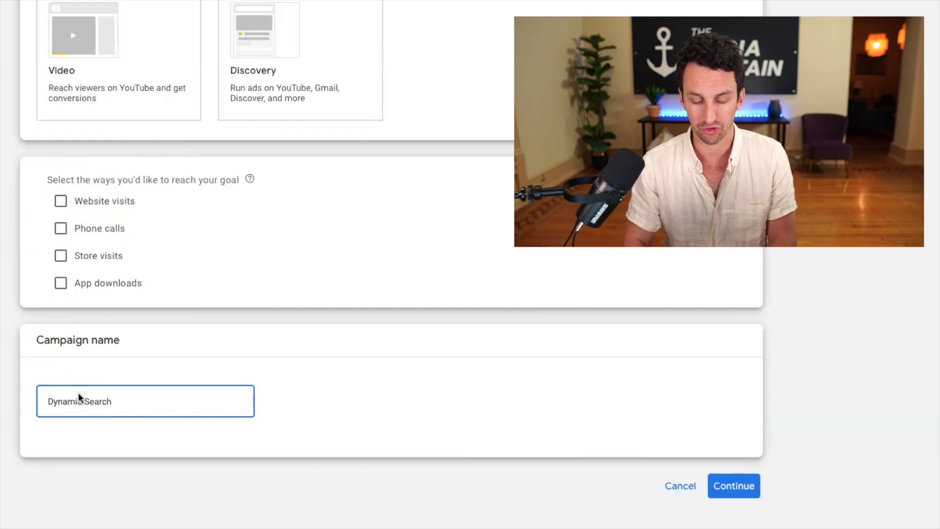
text( 2022)
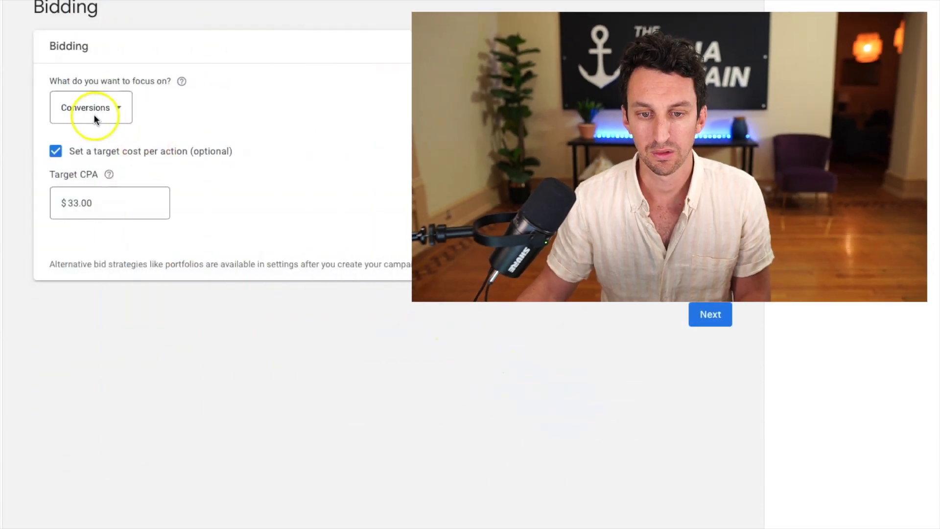
Step: Switch the bidding focus from Conversions to Conversion value
click(90, 110)
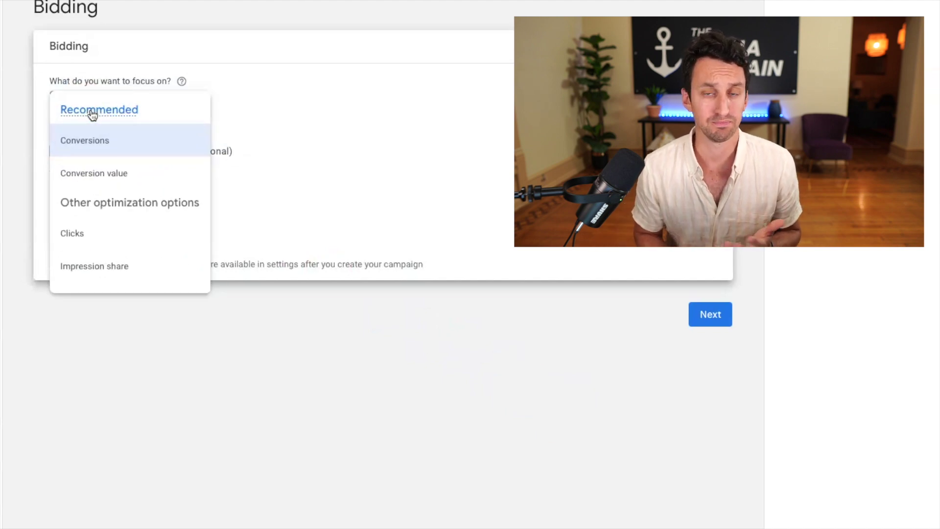
click(296, 142)
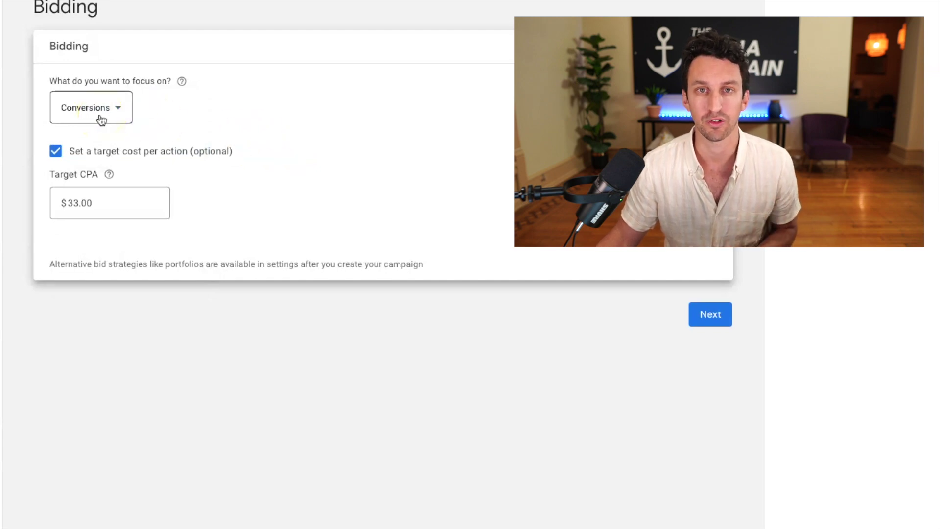
click(102, 120)
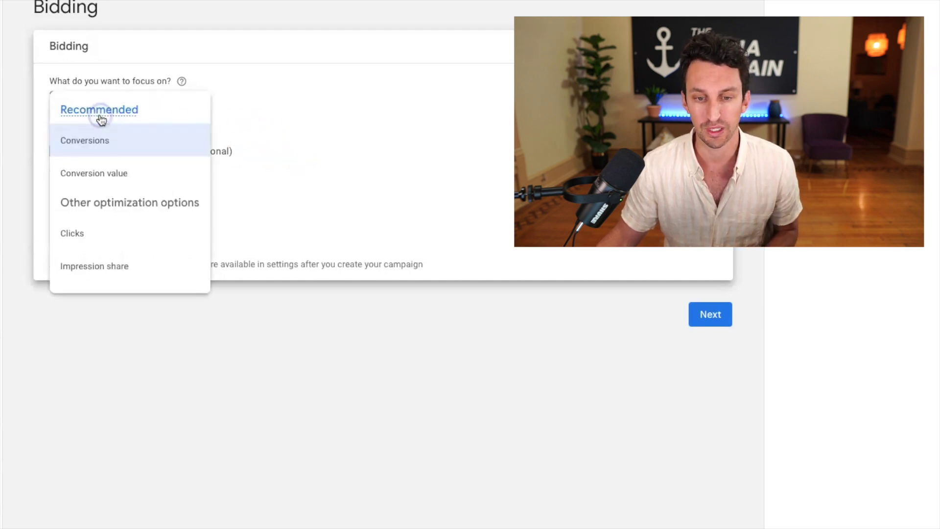
click(328, 191)
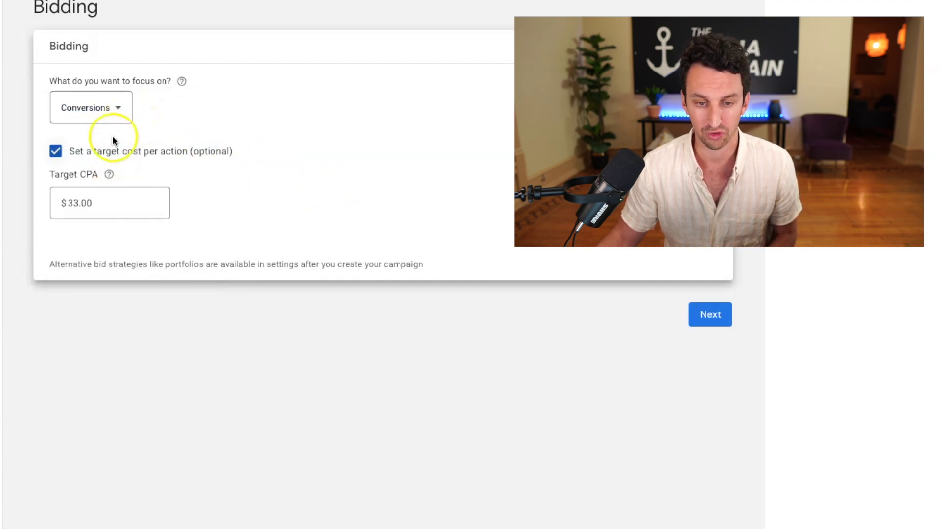
click(112, 119)
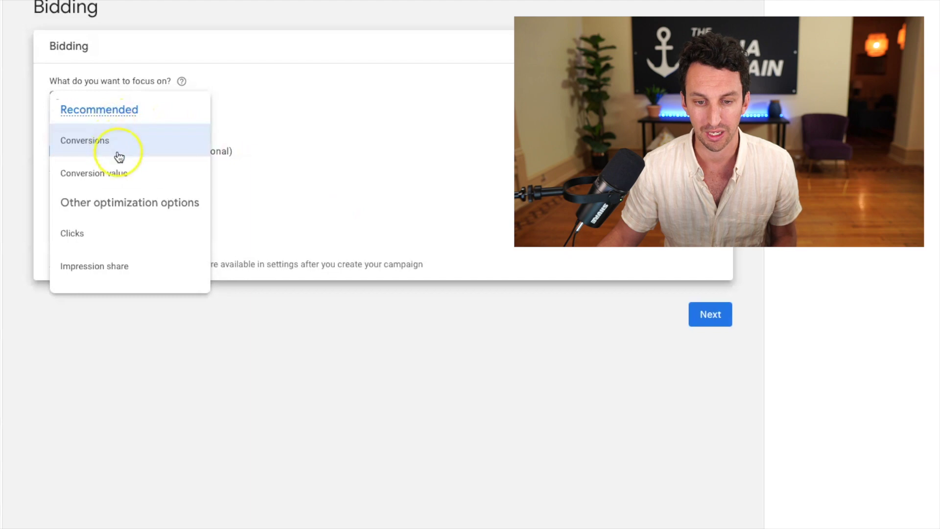
click(121, 170)
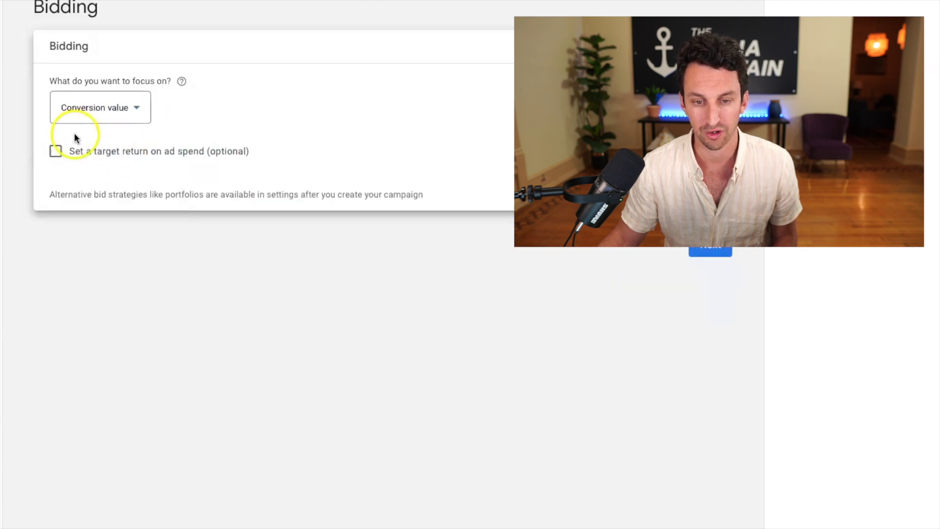
Step: Turn on a target return on ad spend and change it from 300% to 150%
click(73, 157)
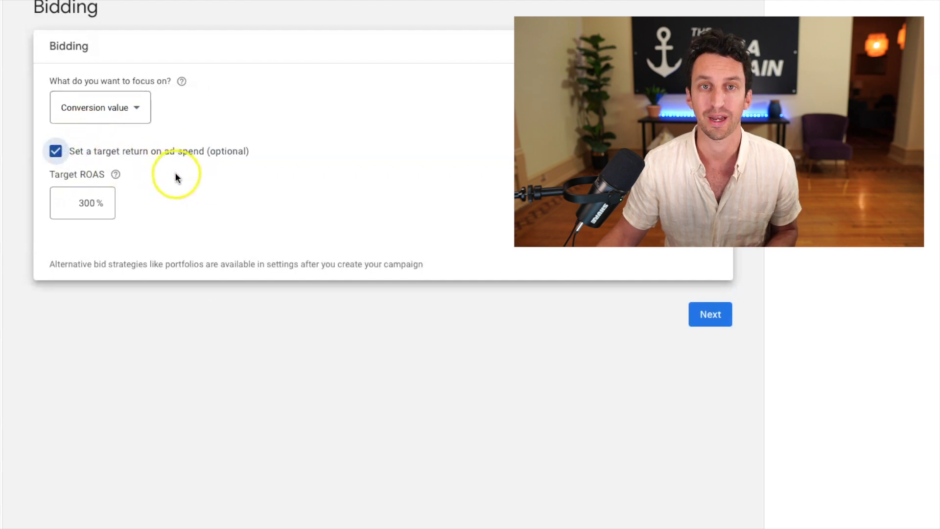
click(97, 203)
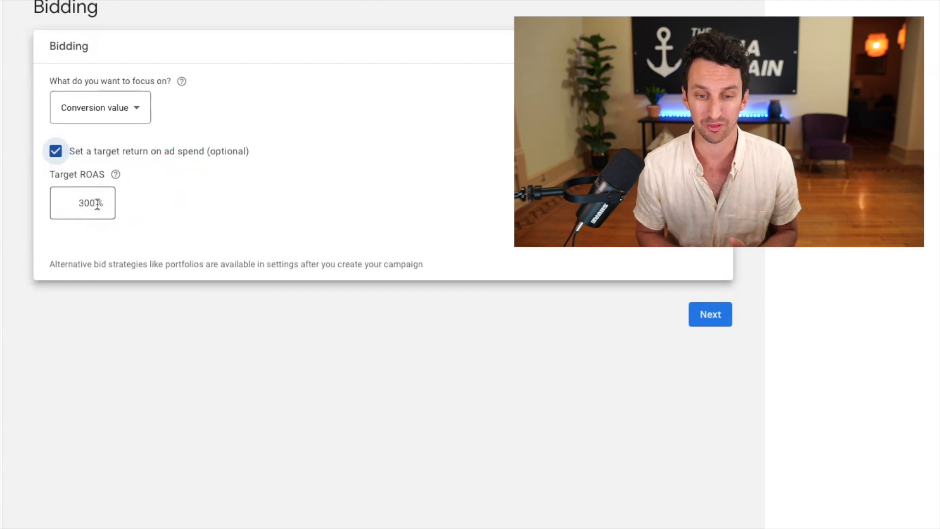
click(91, 197)
double_click(90, 197)
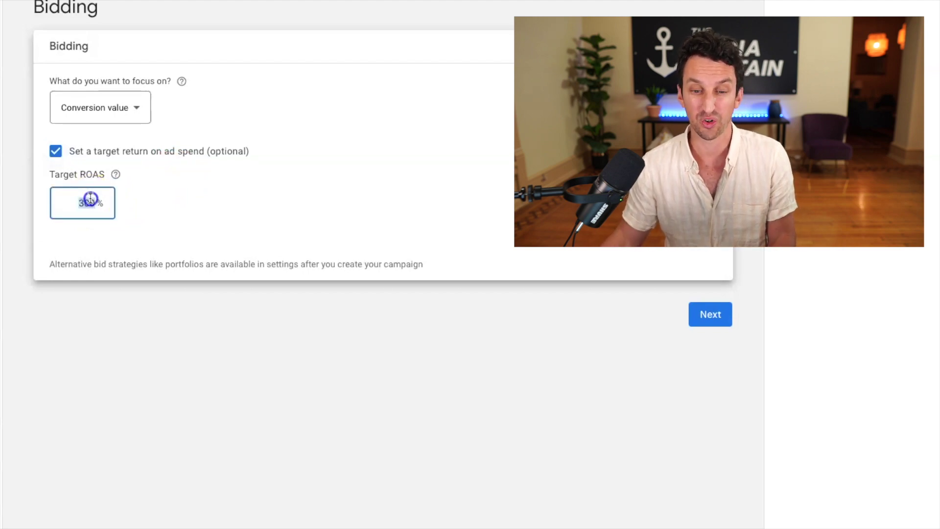
text(150)
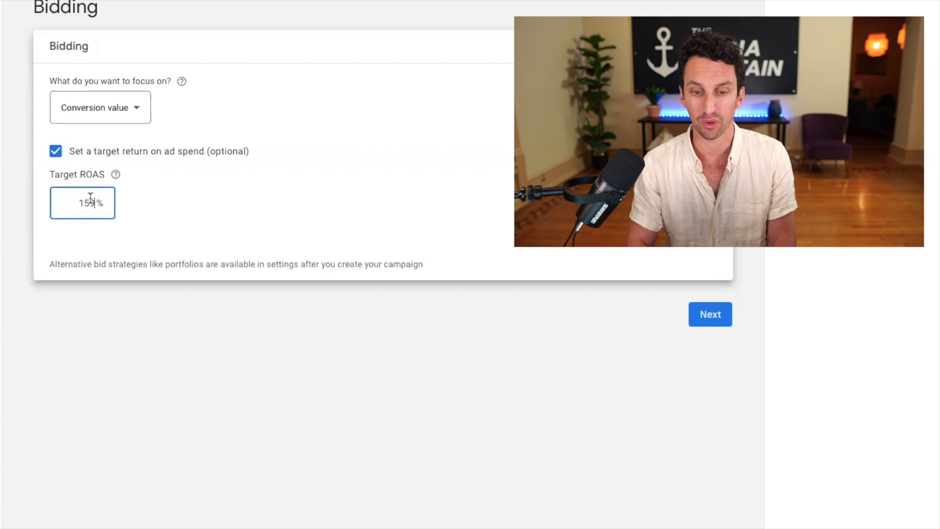
click(323, 168)
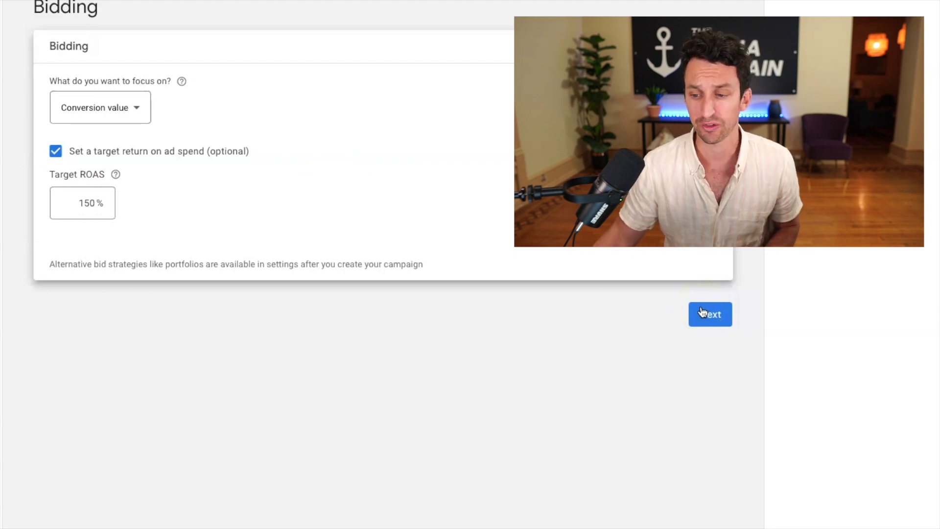
click(702, 312)
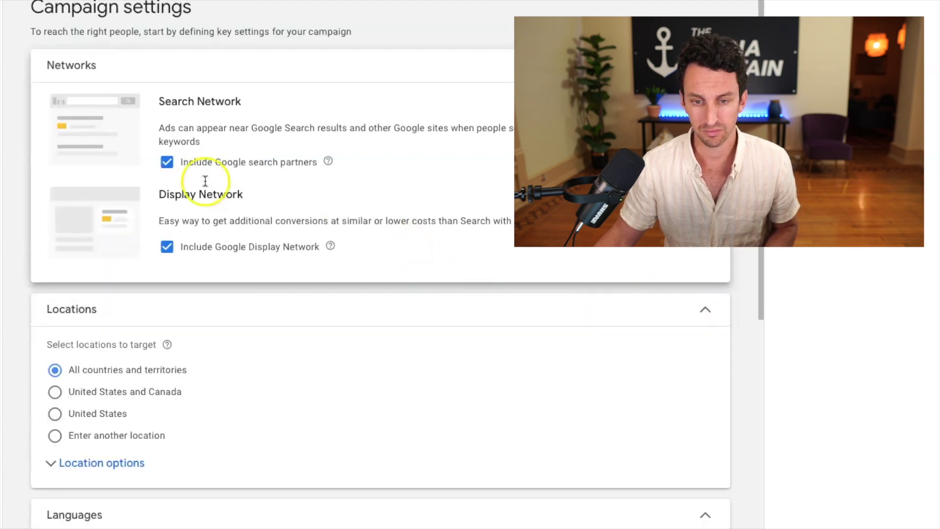
Step: Exclude Google search partners and the Display Network, and target only the United States
click(173, 165)
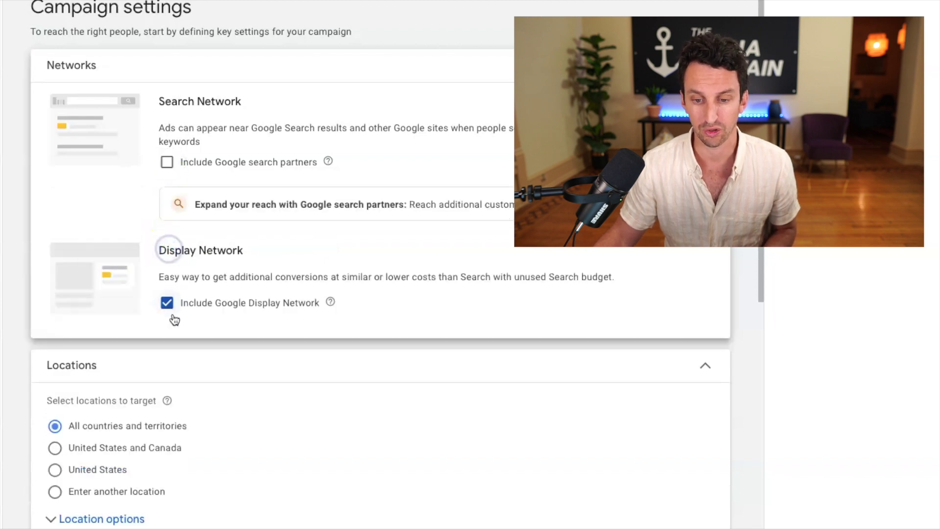
click(168, 304)
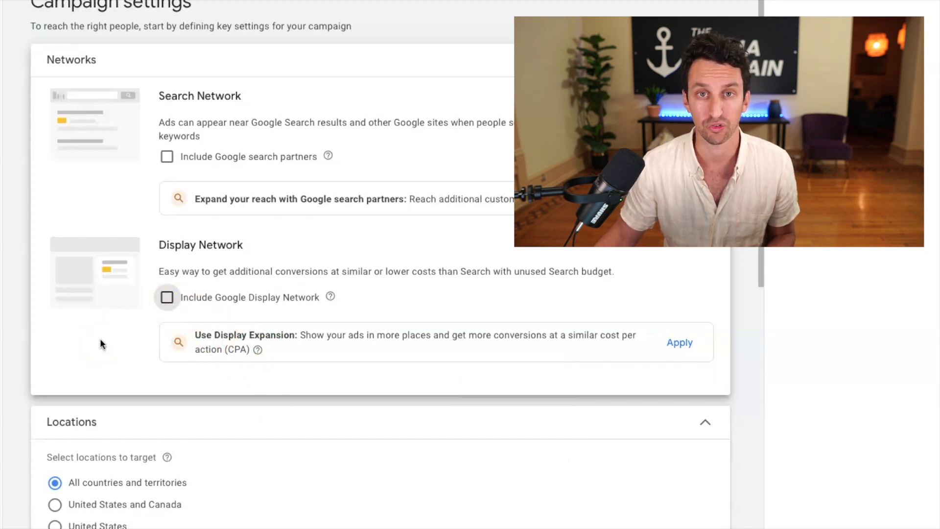
scroll(102, 344, down, 1)
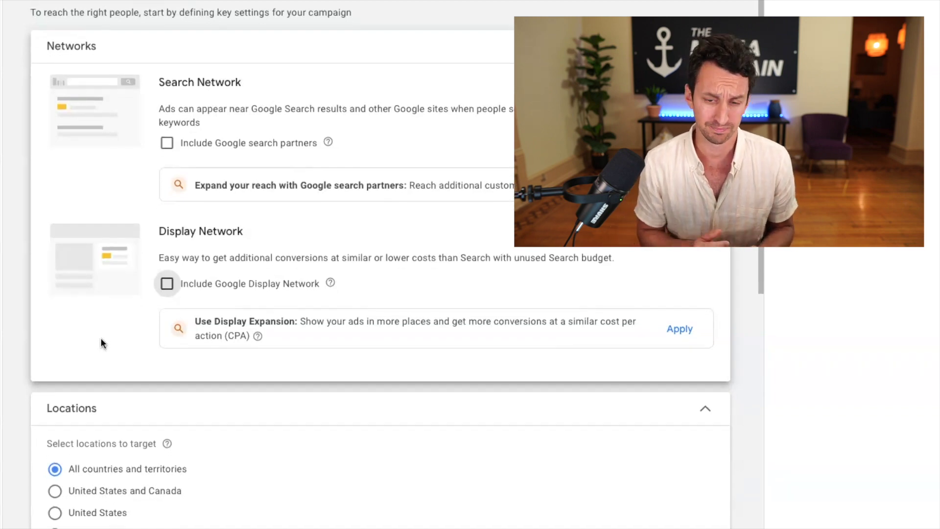
click(69, 331)
scroll(68, 330, down, 5)
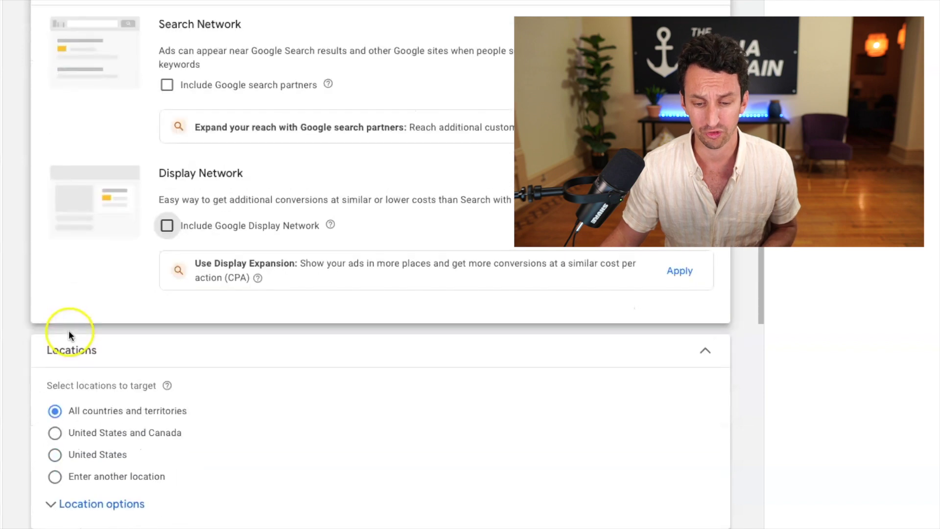
click(55, 336)
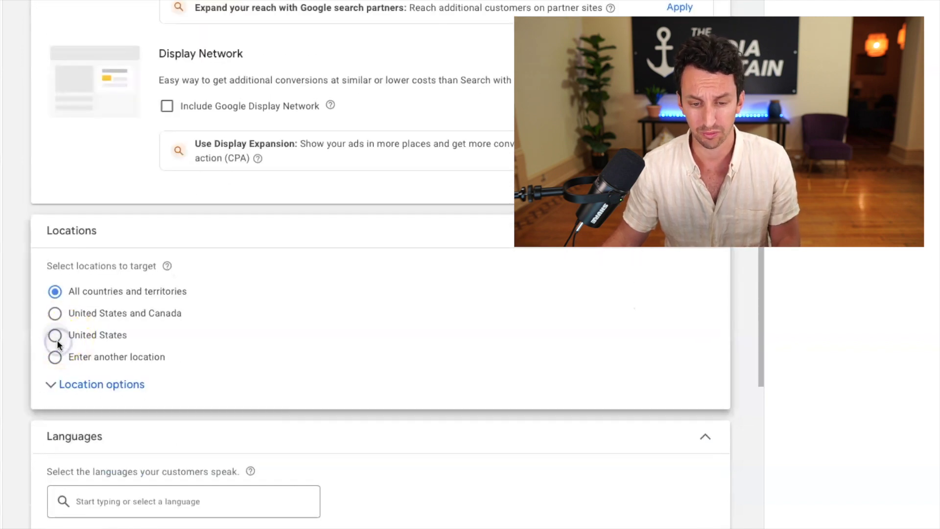
scroll(243, 336, down, 7)
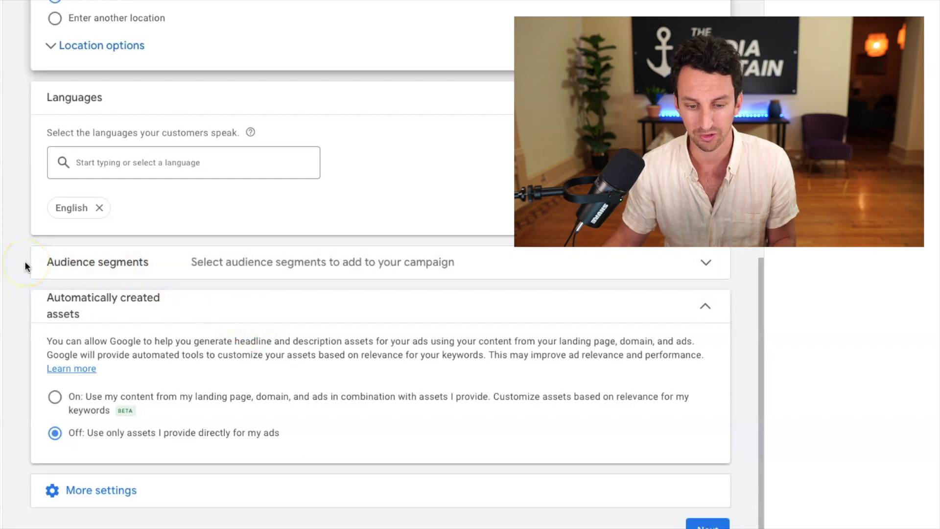
Step: Under More settings, enter dermwarehouse.com as the Dynamic Search Ads website
click(136, 489)
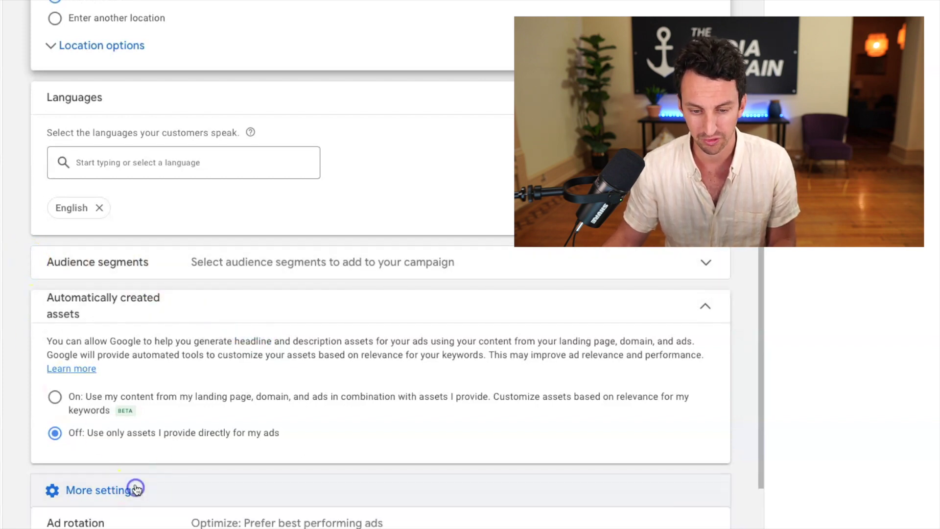
scroll(158, 417, down, 4)
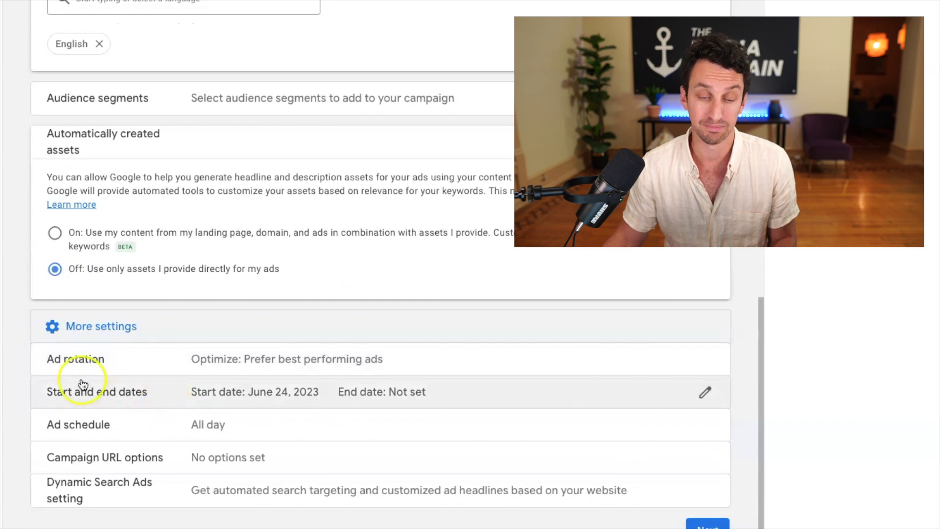
click(88, 328)
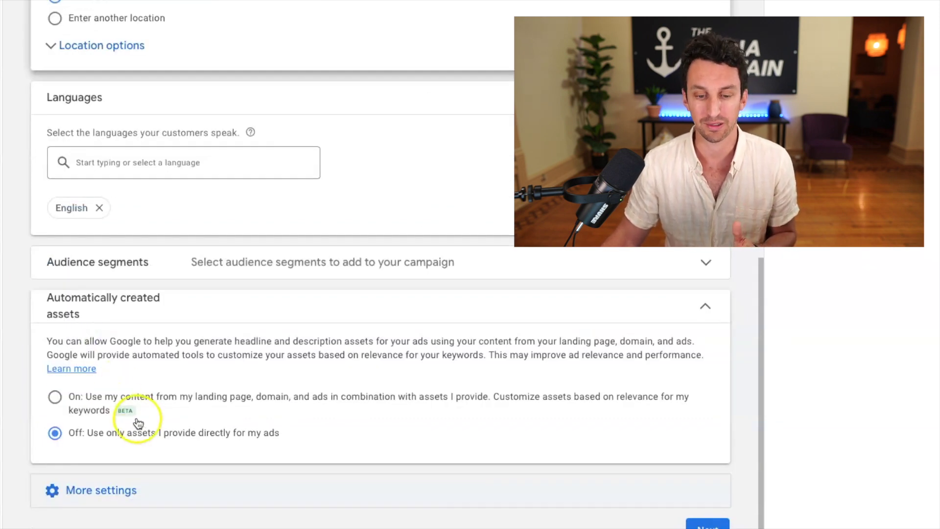
click(116, 491)
scroll(159, 386, down, 3)
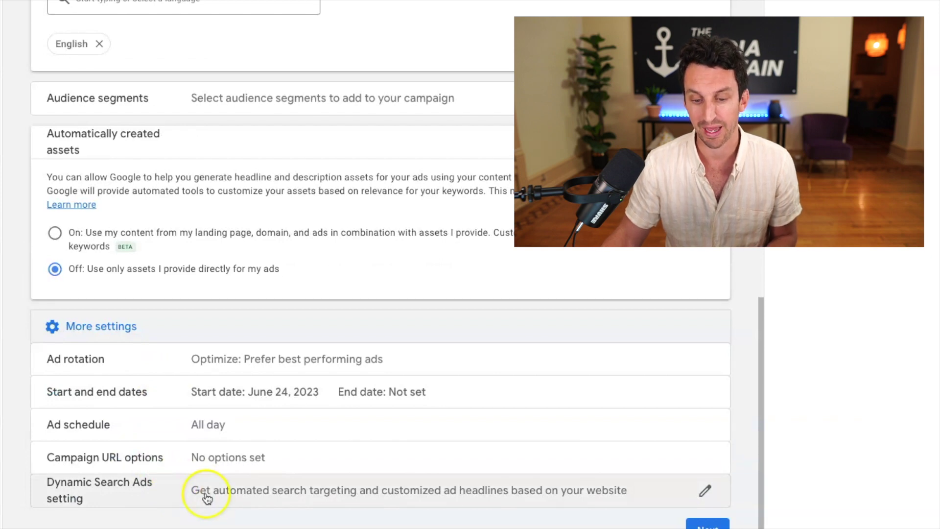
click(598, 491)
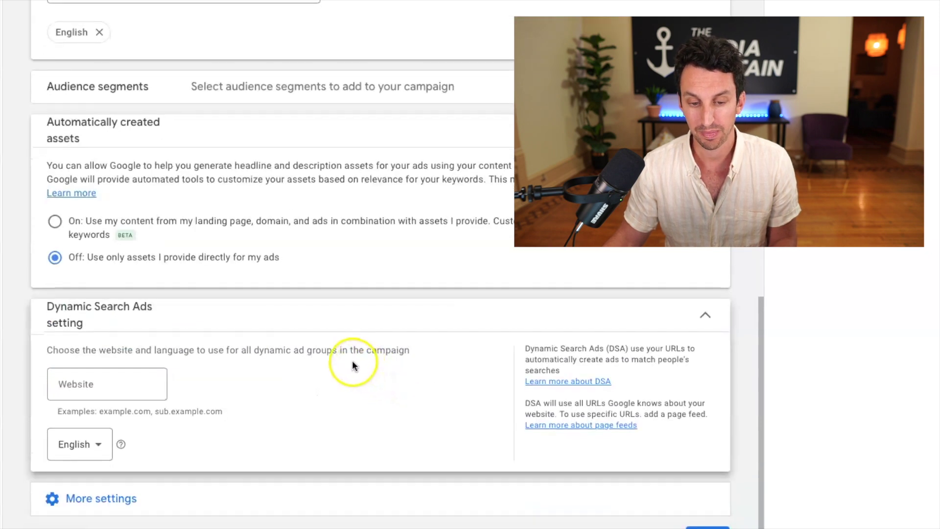
click(119, 374)
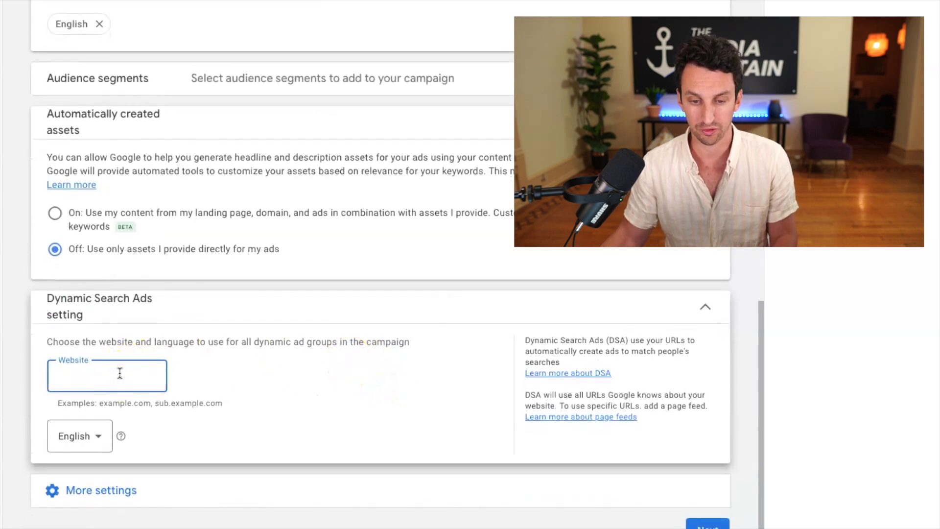
text(dermwar)
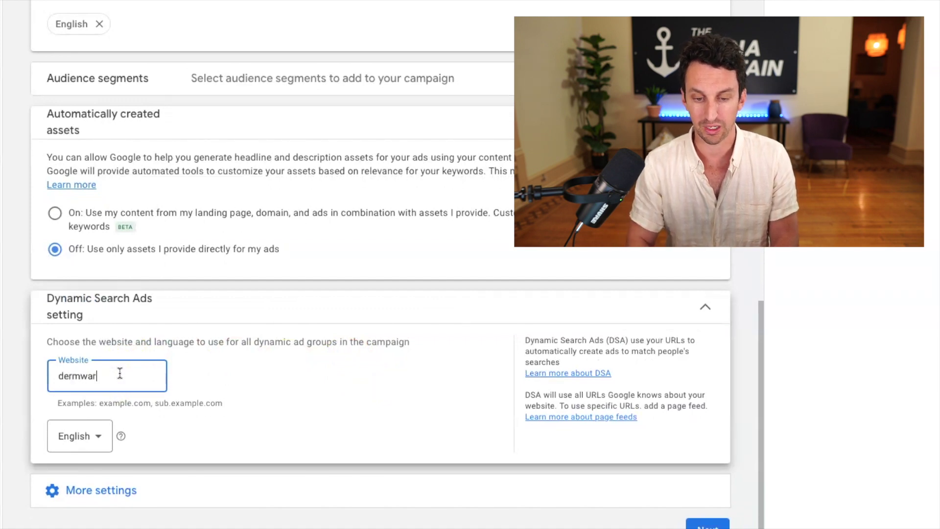
text(ehouse.com)
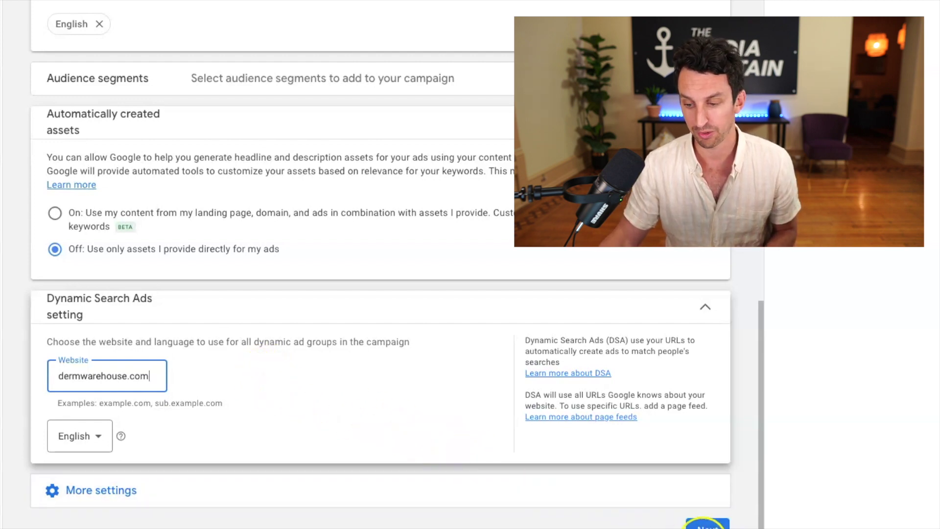
click(707, 523)
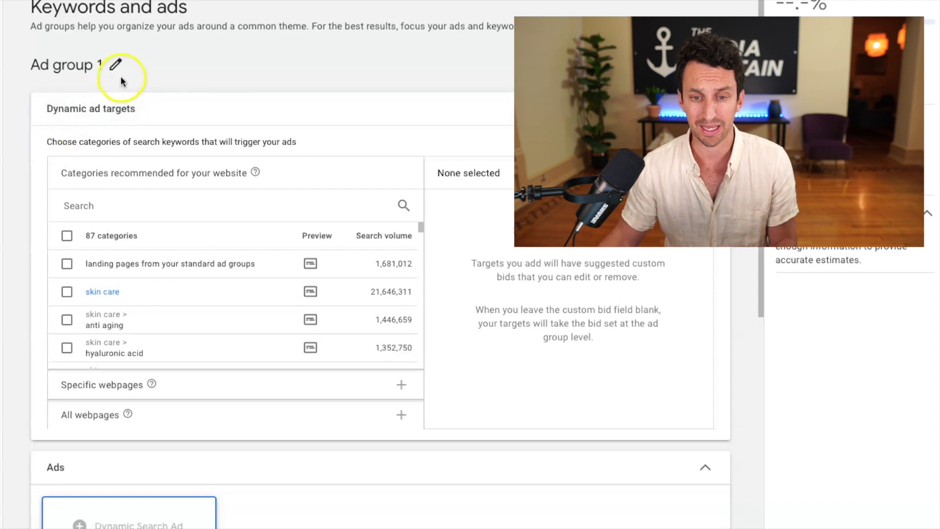
Step: Rename Ad group 1 to Dynamic '23
click(116, 64)
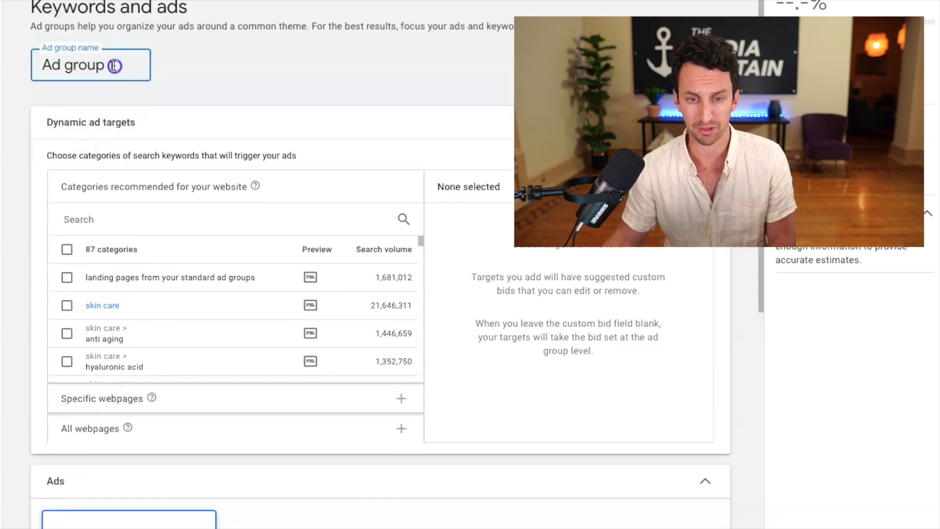
triple_click(114, 65)
text(D)
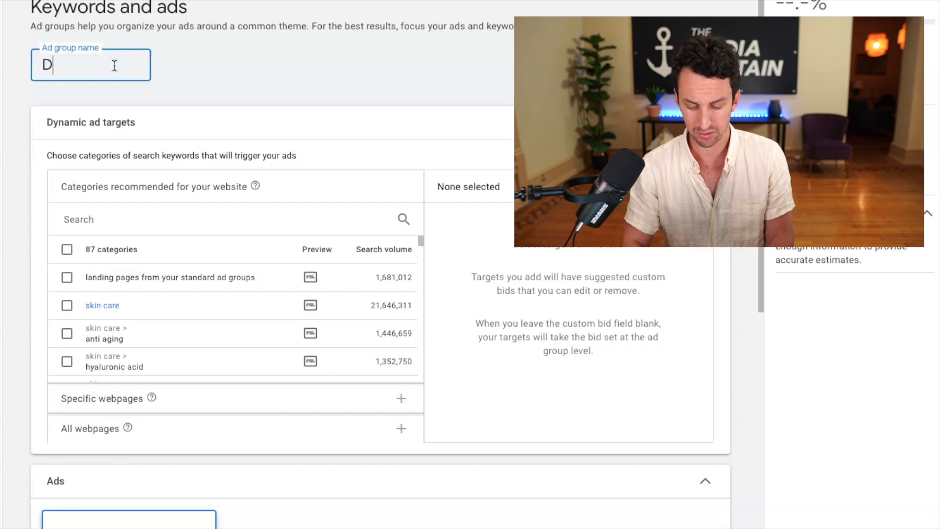
text(ynamic)
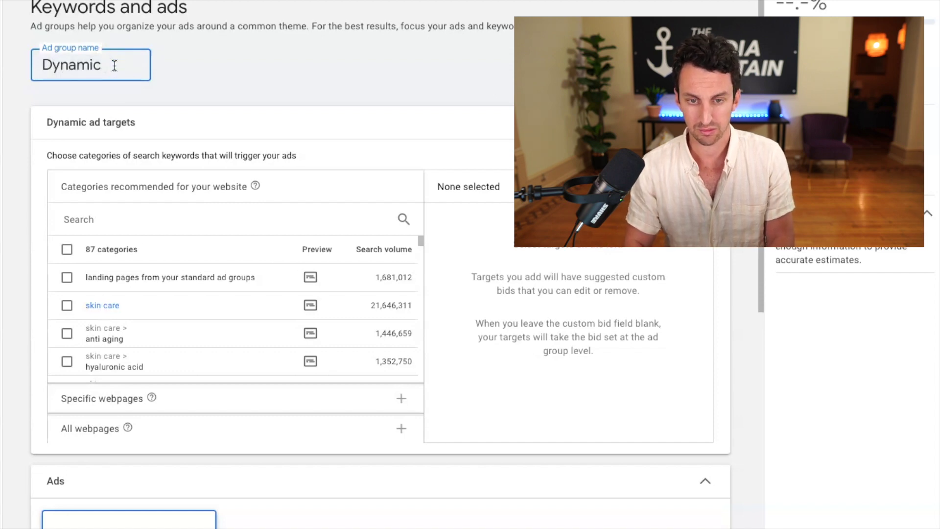
text( '23)
click(427, 78)
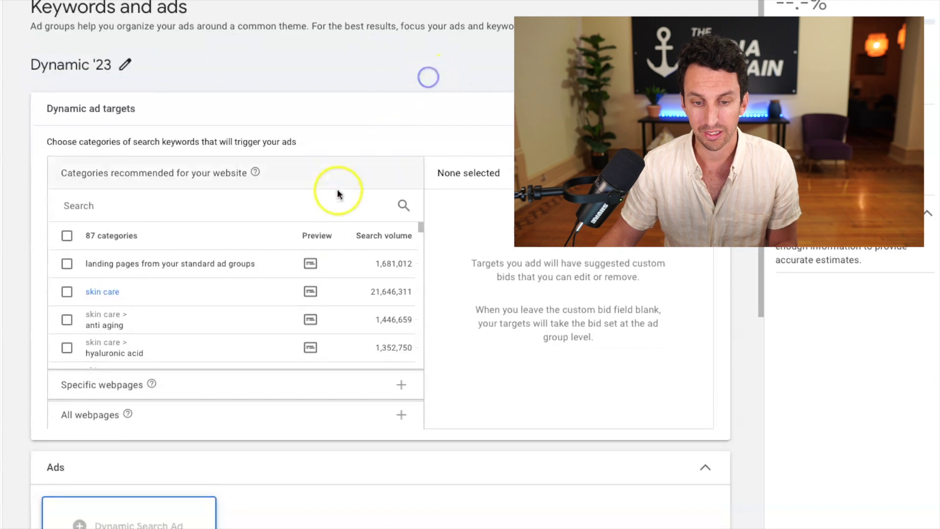
Step: Browse the recommended dynamic ad target categories and open the Specific webpages help
click(316, 263)
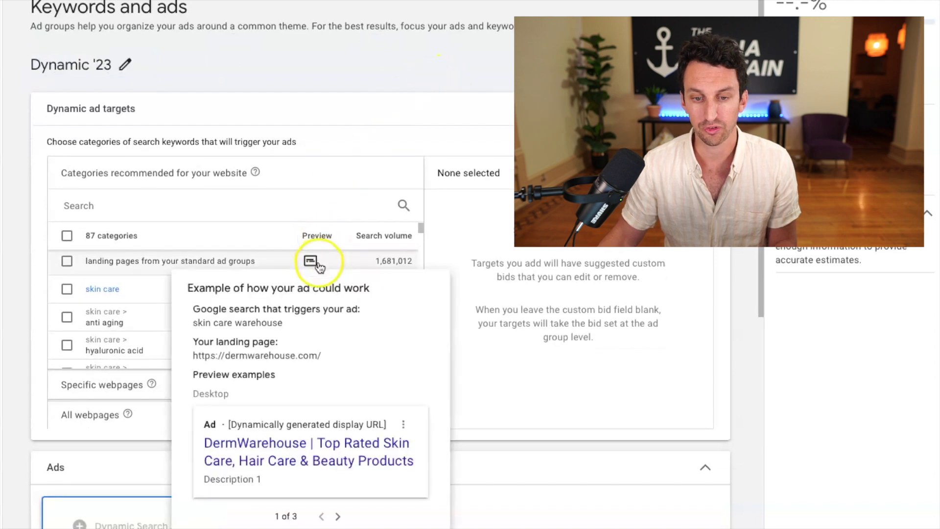
click(337, 112)
click(276, 101)
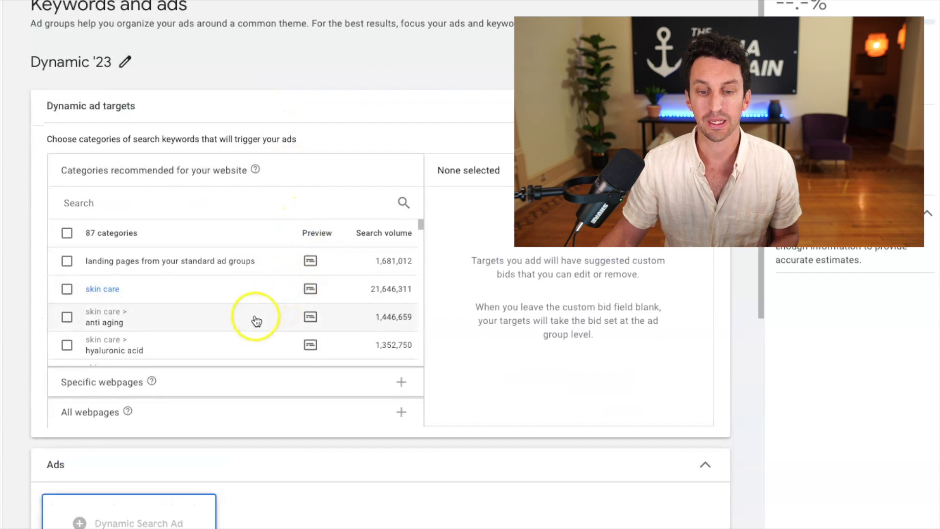
scroll(253, 315, down, 1)
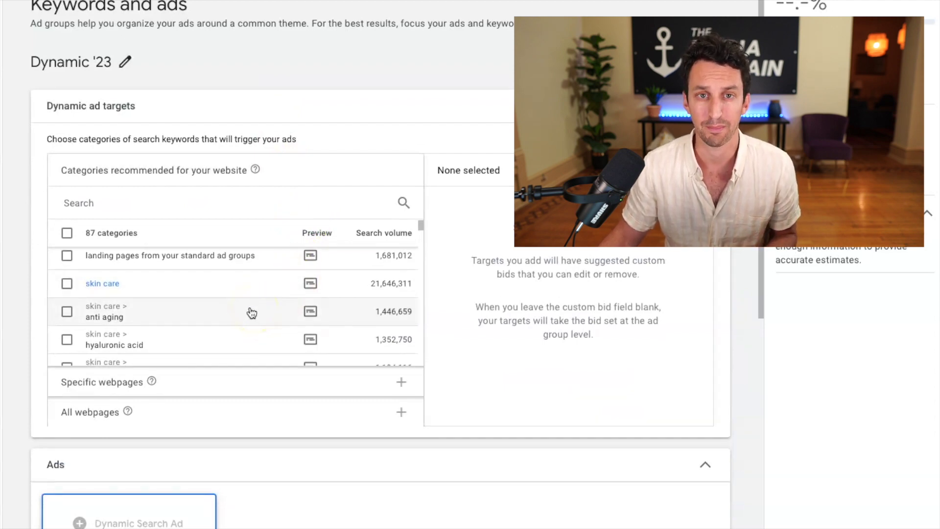
scroll(251, 313, up, 1)
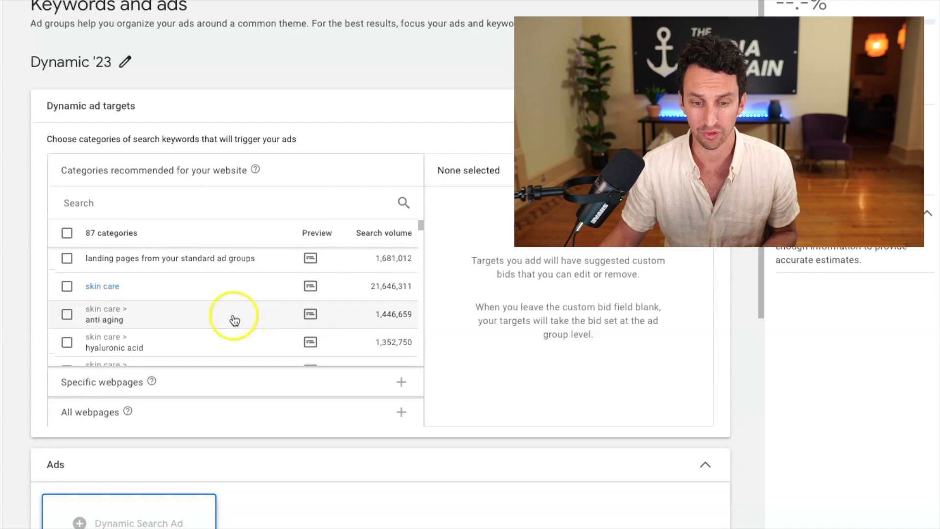
scroll(226, 319, up, 1)
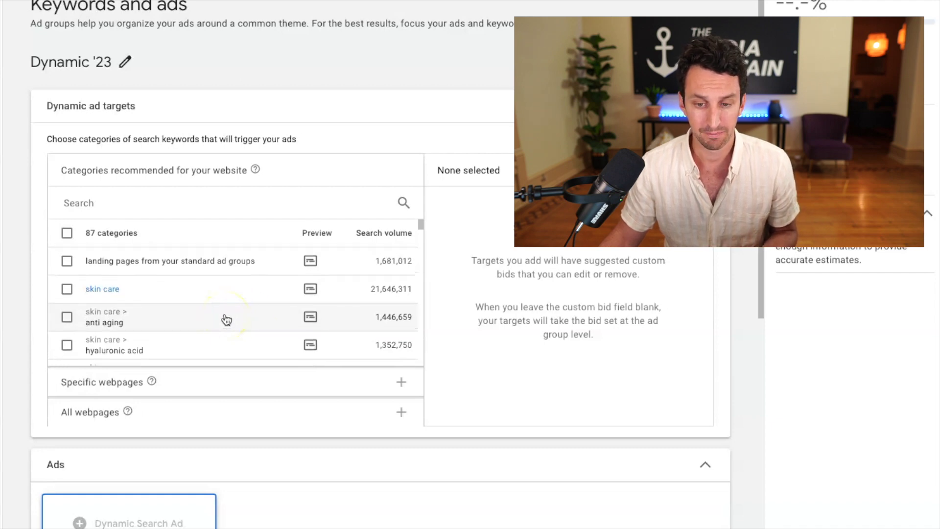
scroll(225, 321, down, 4)
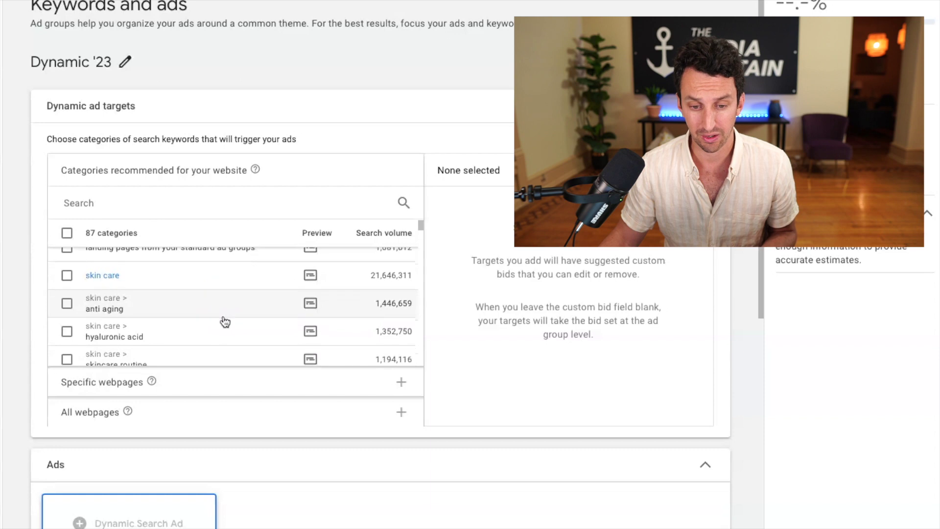
scroll(226, 326, down, 1)
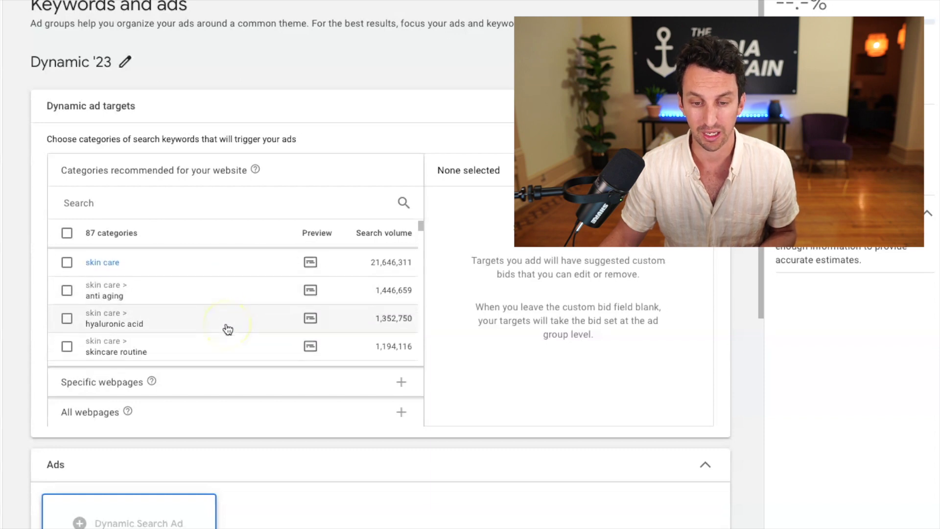
scroll(228, 329, down, 5)
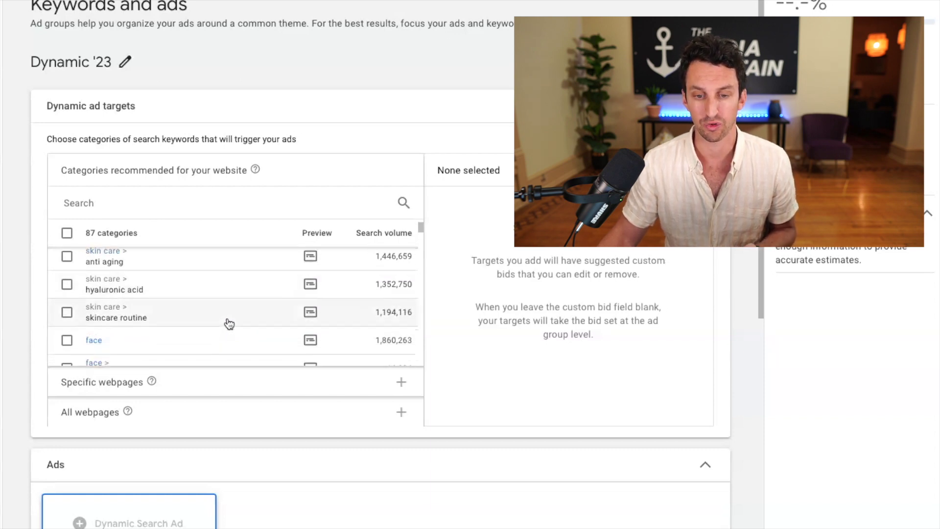
scroll(229, 324, up, 8)
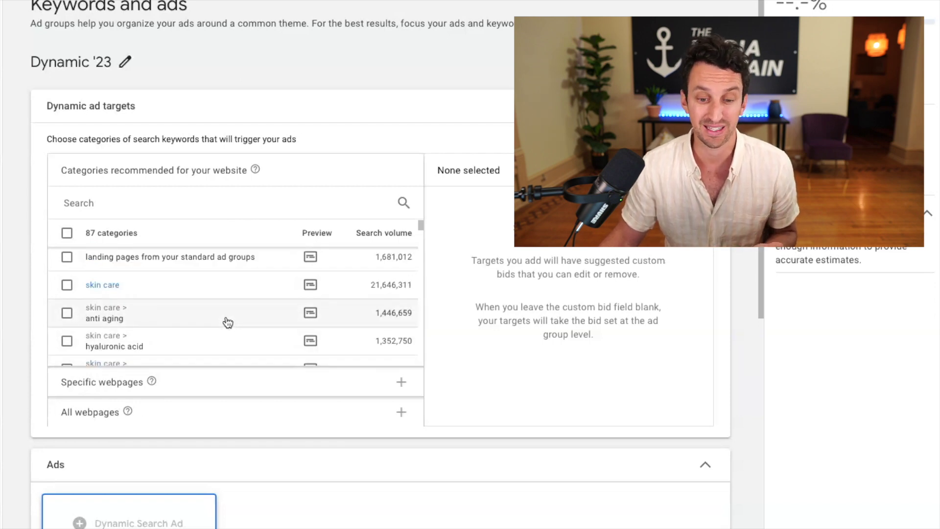
click(269, 385)
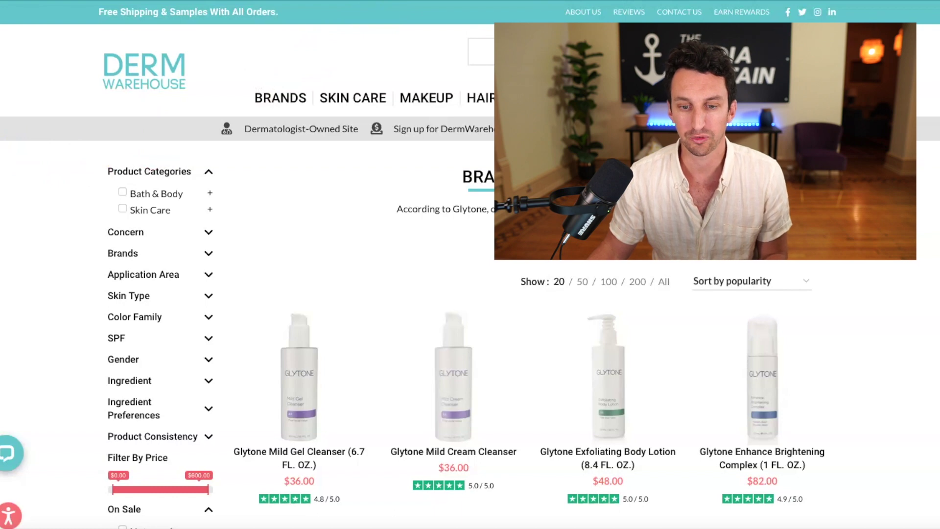
Step: Copy the DermWarehouse Glytone brand page address from Safari's address bar
scroll(394, 243, down, 1)
scroll(393, 243, down, 2)
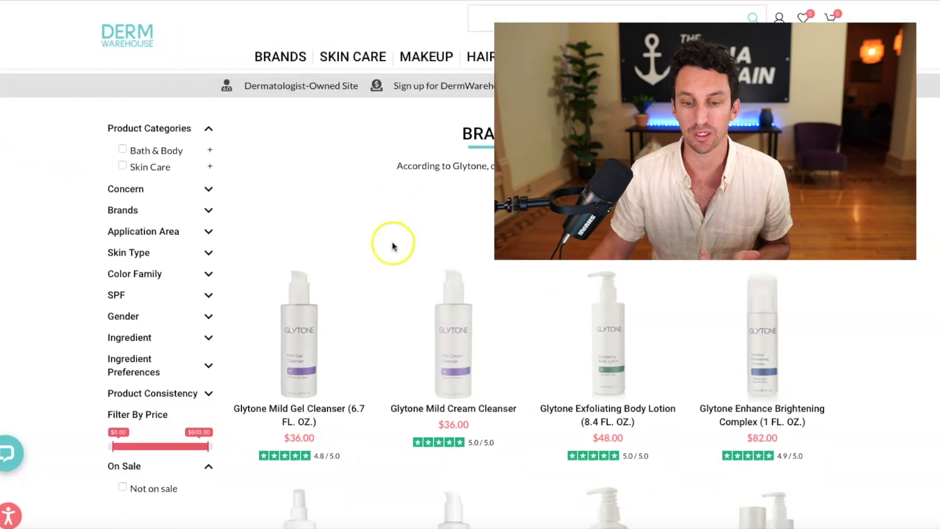
scroll(392, 246, down, 1)
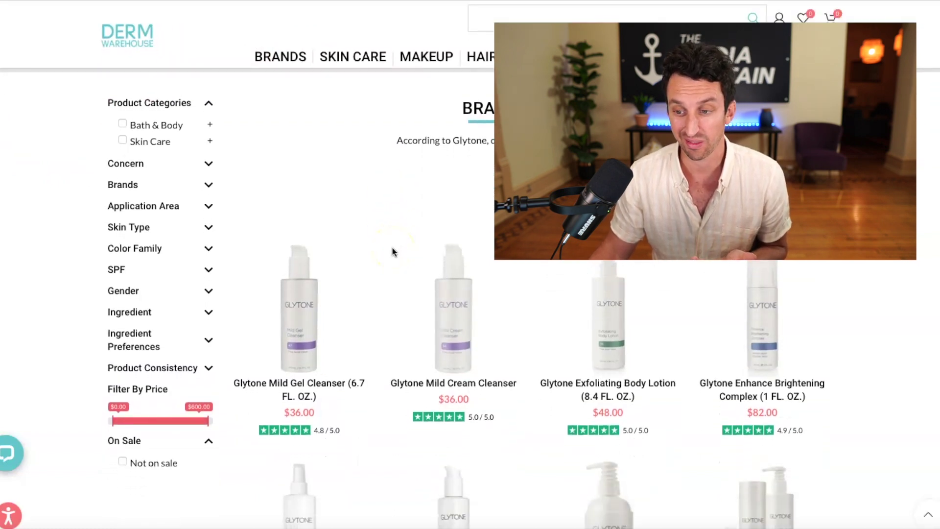
scroll(393, 248, down, 7)
scroll(392, 252, down, 13)
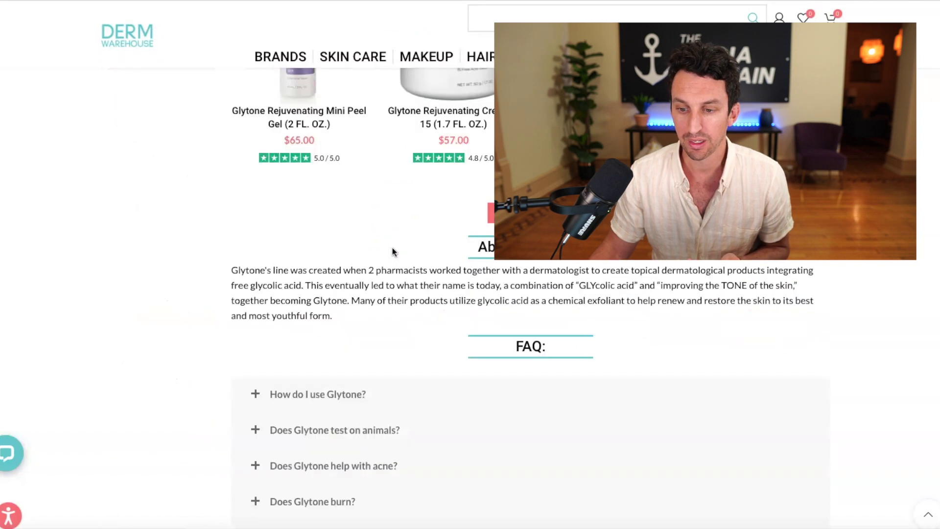
scroll(393, 252, up, 2)
scroll(392, 253, up, 15)
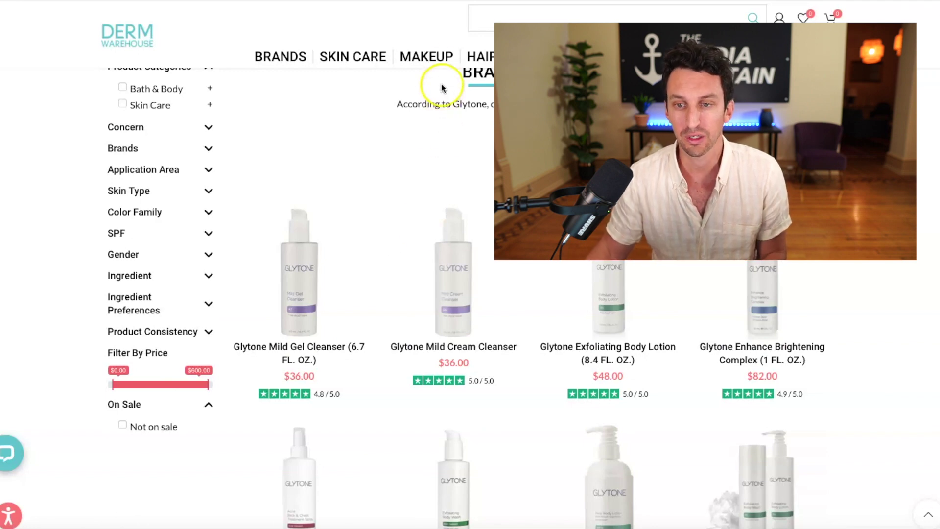
key(super+l)
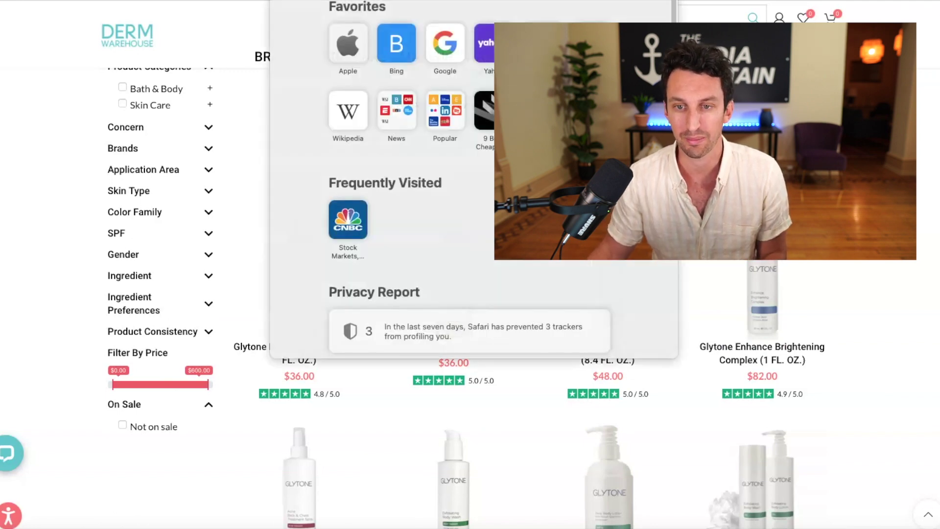
right_click(434, 1)
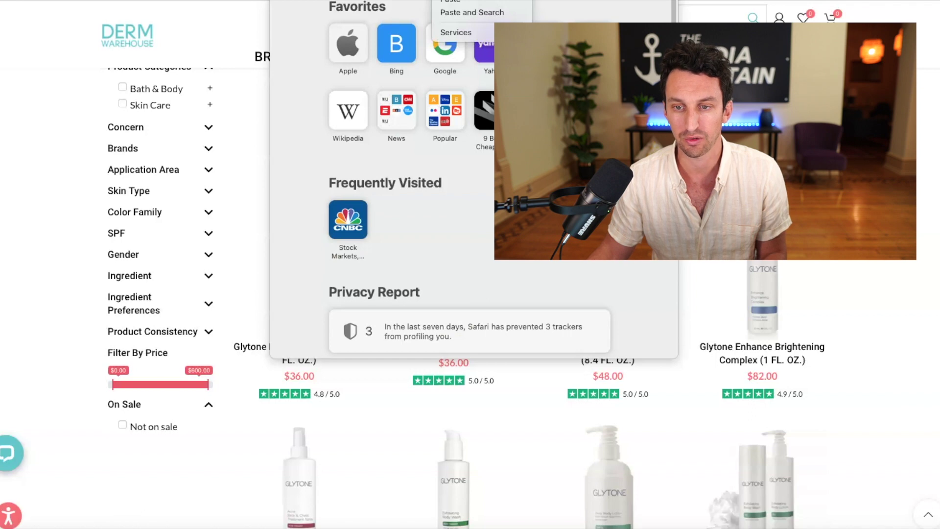
key(Escape)
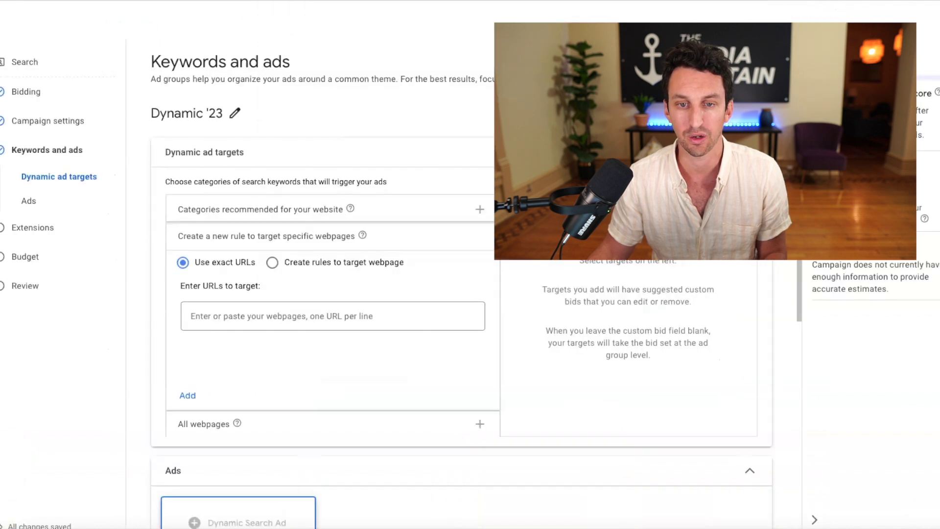
Step: Add a webpage rule targeting URLs that contain /brands/glytone/
click(237, 320)
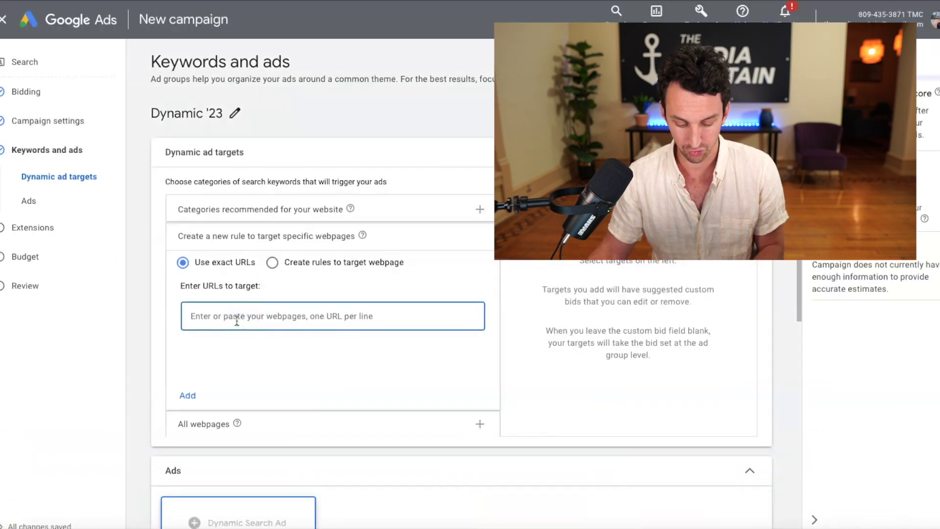
text(https://dermwarehouse.com/brands/glytone/)
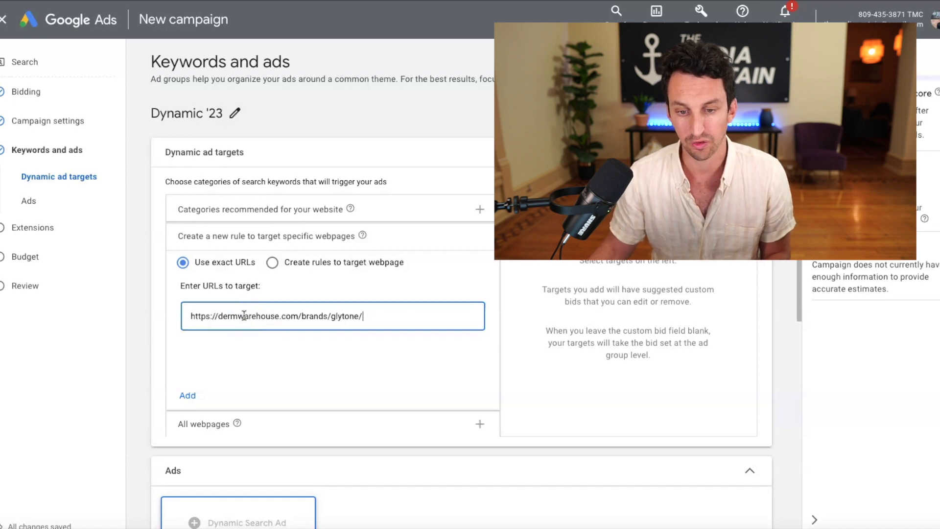
click(264, 316)
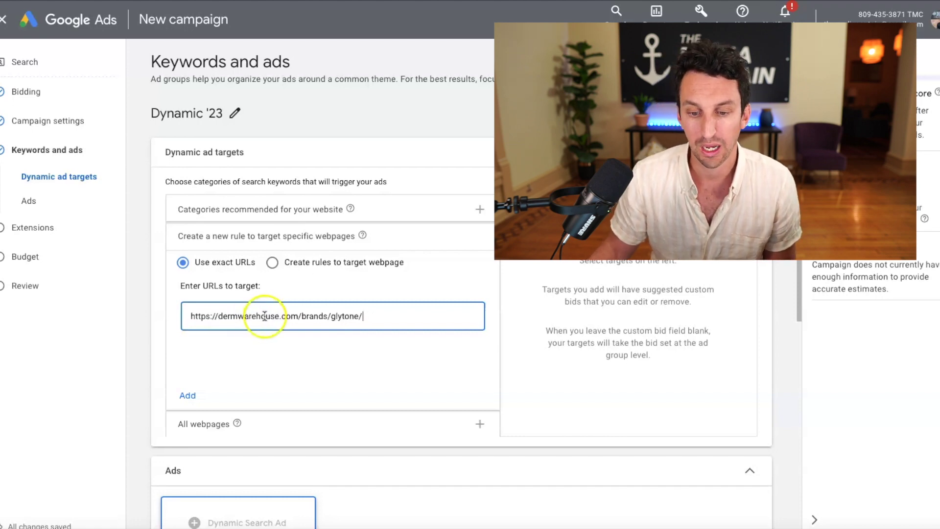
click(272, 264)
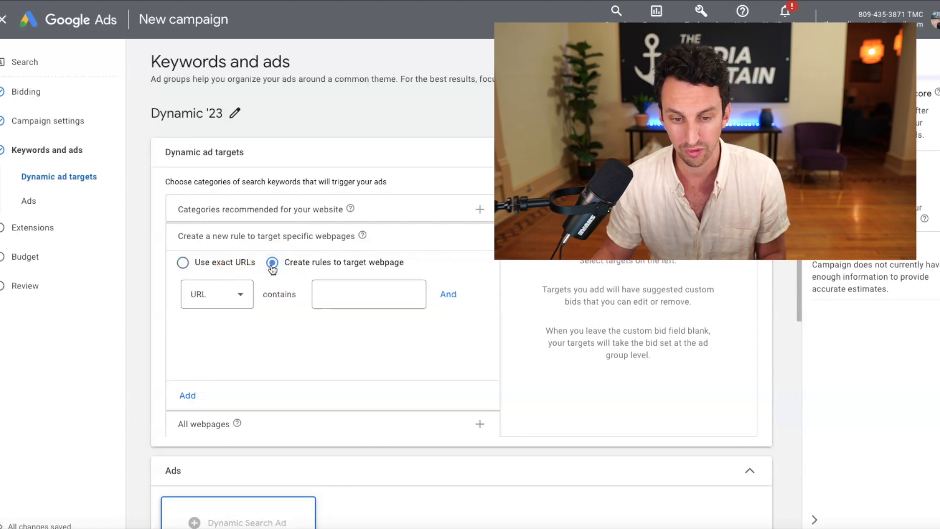
click(344, 292)
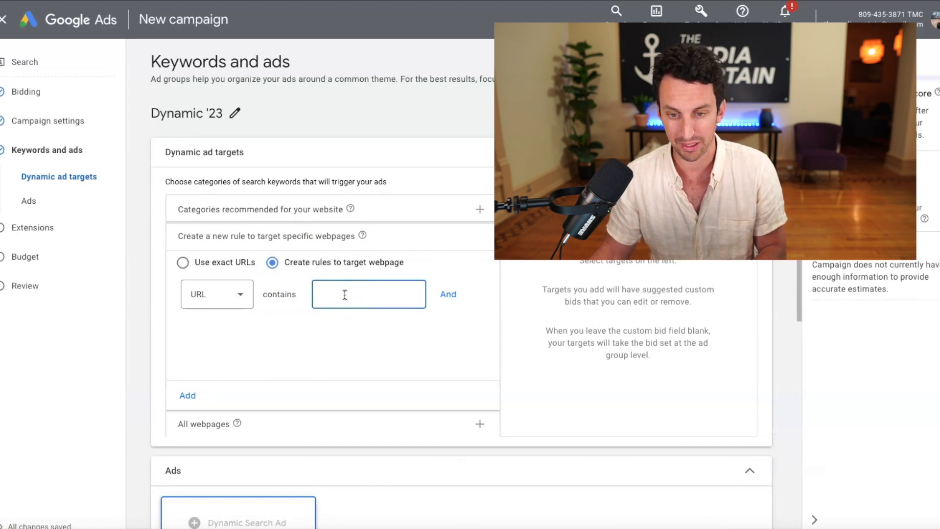
key(ctrl+v)
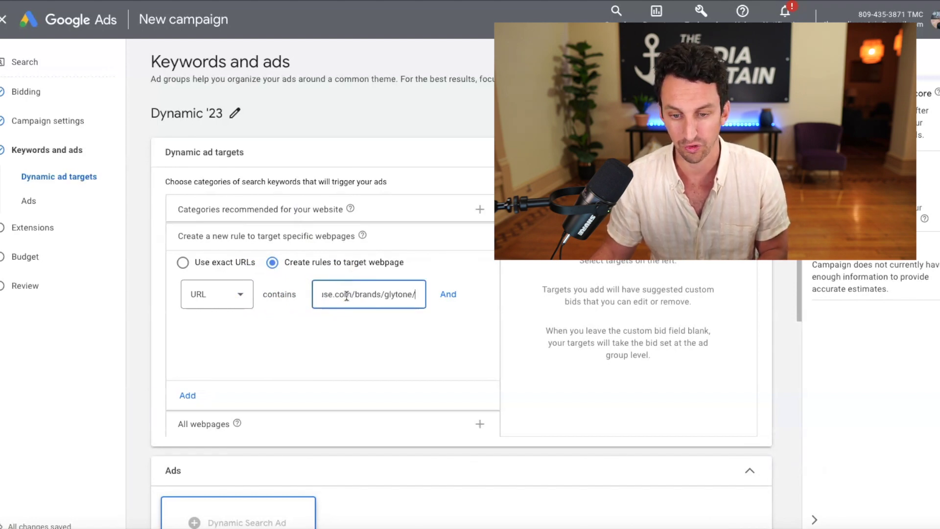
click(351, 296)
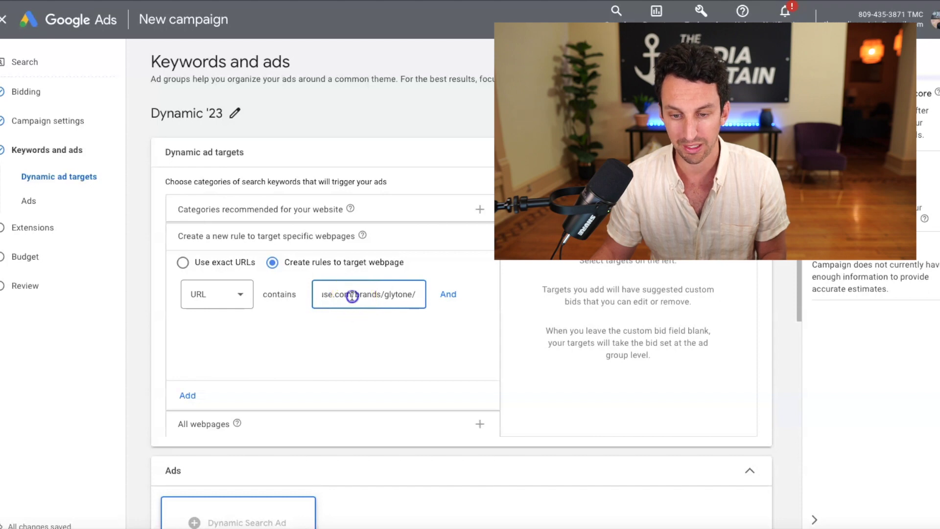
drag(352, 296, 304, 295)
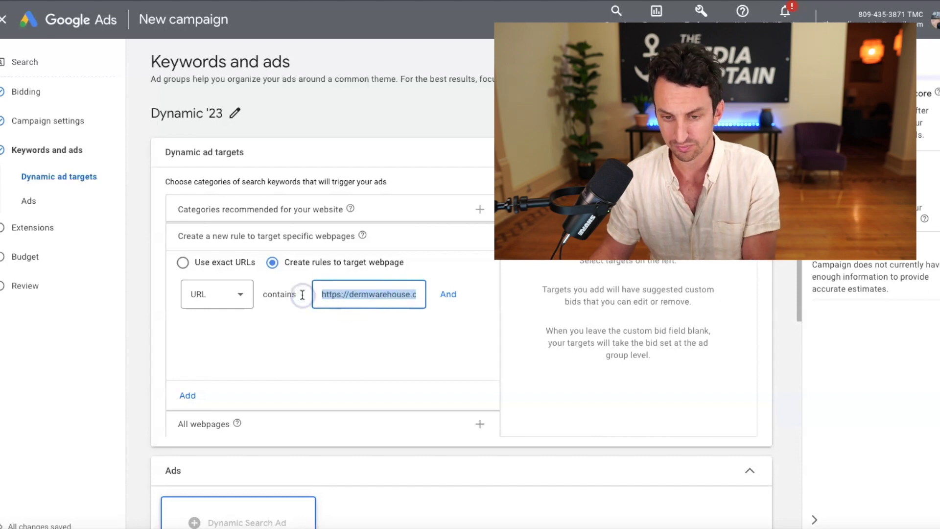
key(BackSpace)
click(398, 329)
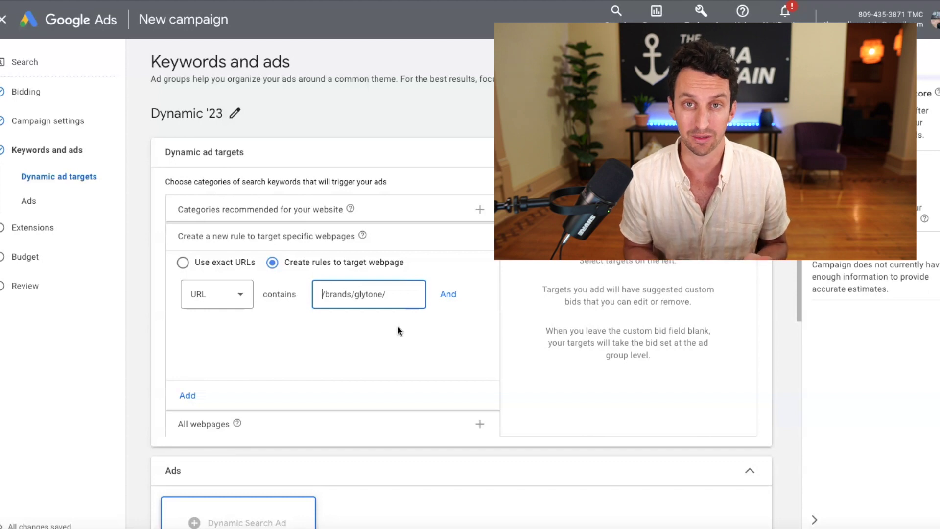
scroll(398, 331, down, 1)
click(389, 412)
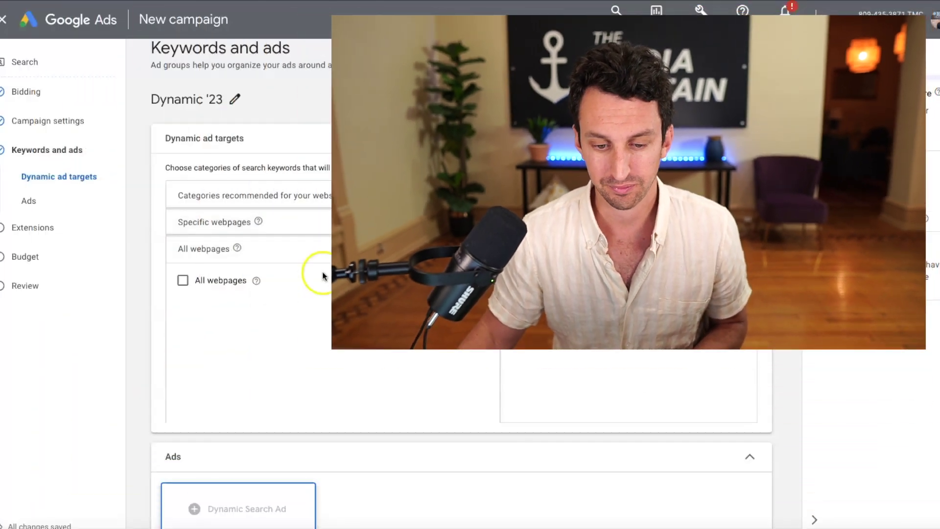
scroll(322, 272, down, 6)
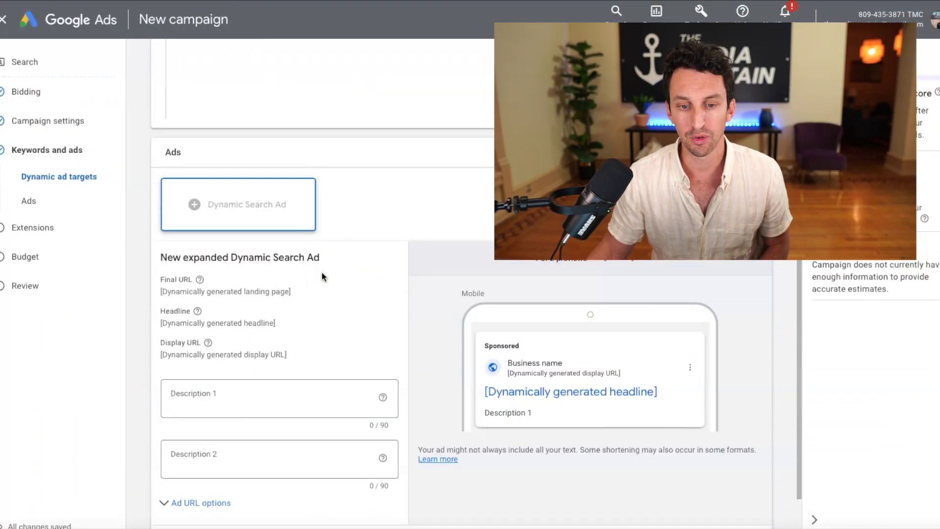
Step: Fill in Description 1 and Description 2 with Glytone and glycolic acid ad copy
scroll(321, 273, down, 1)
click(243, 392)
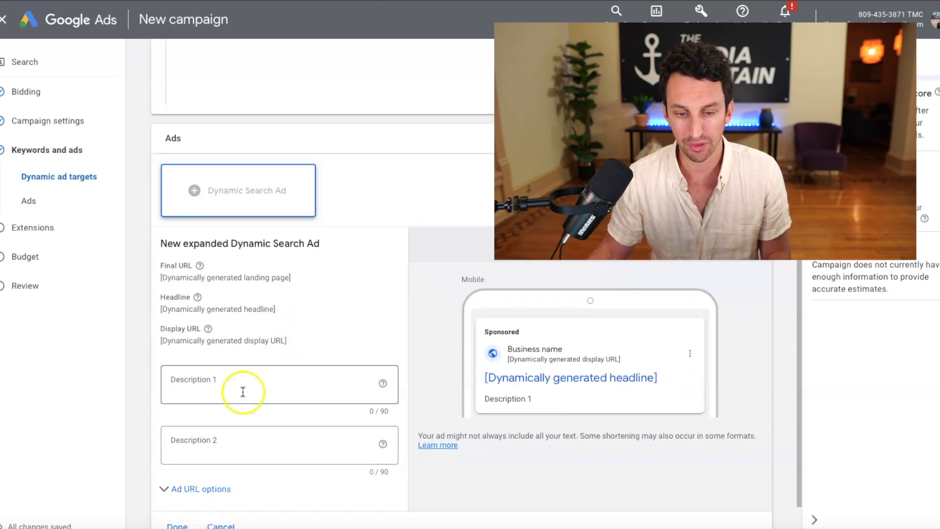
scroll(202, 288, down, 1)
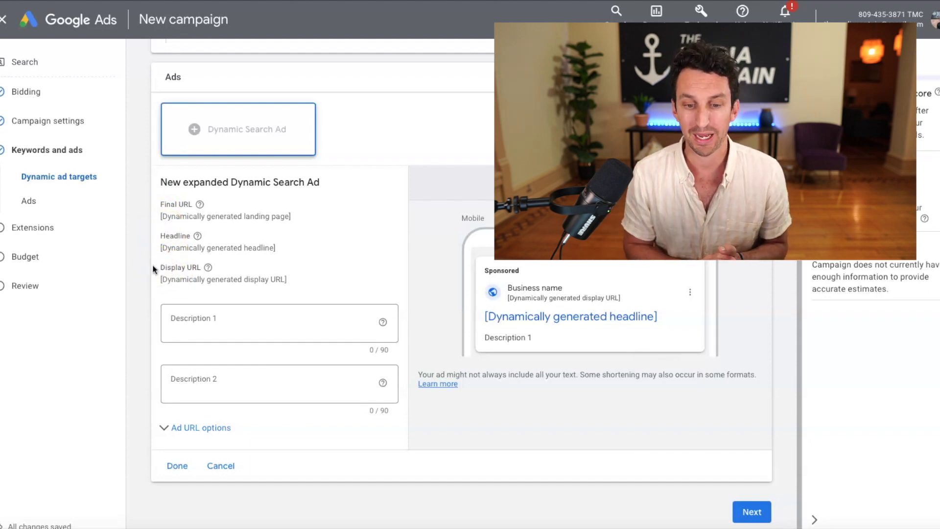
click(215, 321)
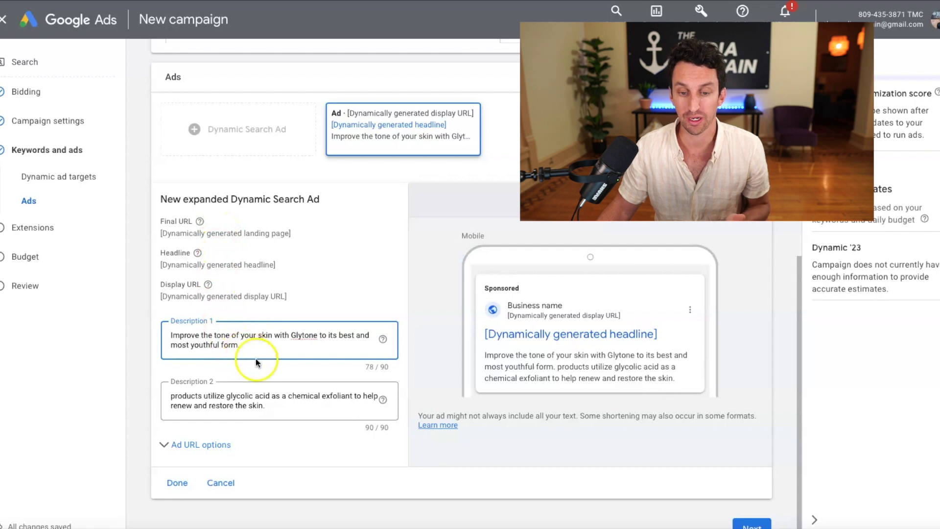
scroll(257, 360, down, 1)
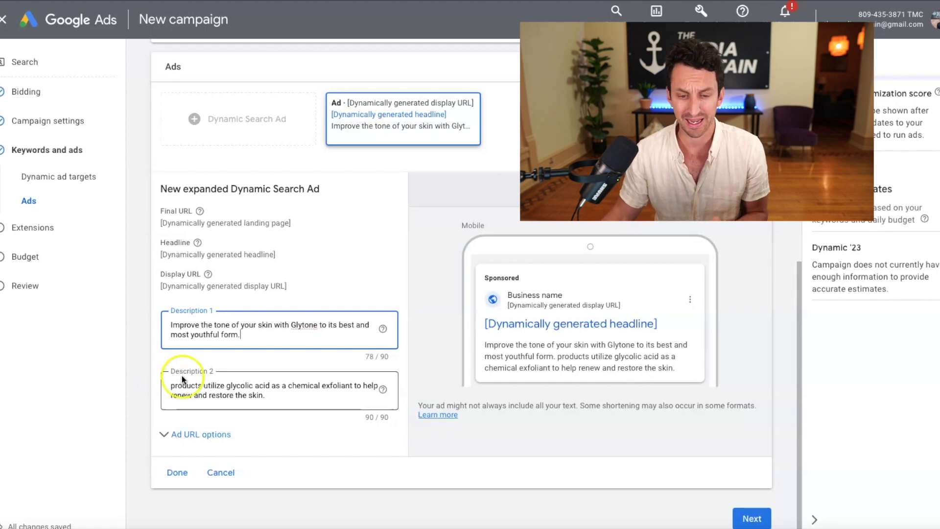
click(149, 371)
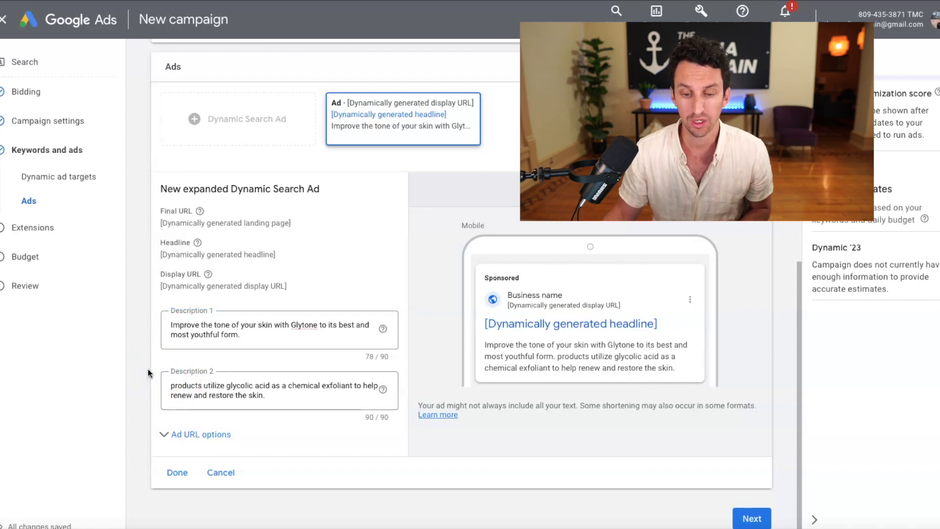
scroll(148, 372, down, 1)
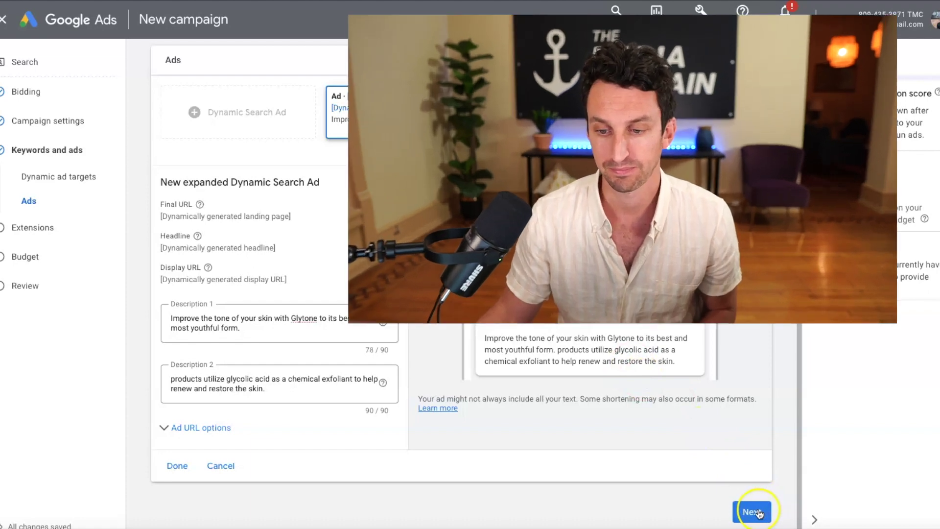
click(754, 512)
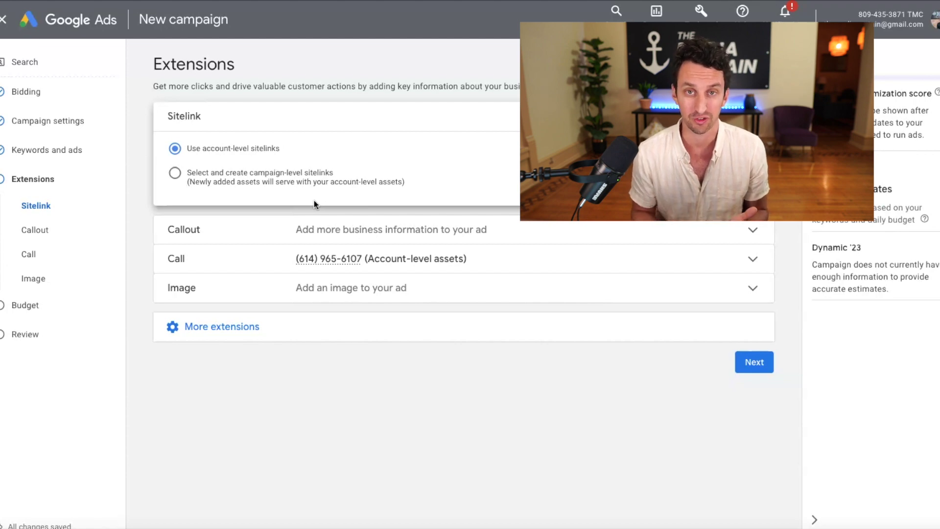
Step: Keep the account-level extensions and set a $100 average daily budget
click(316, 301)
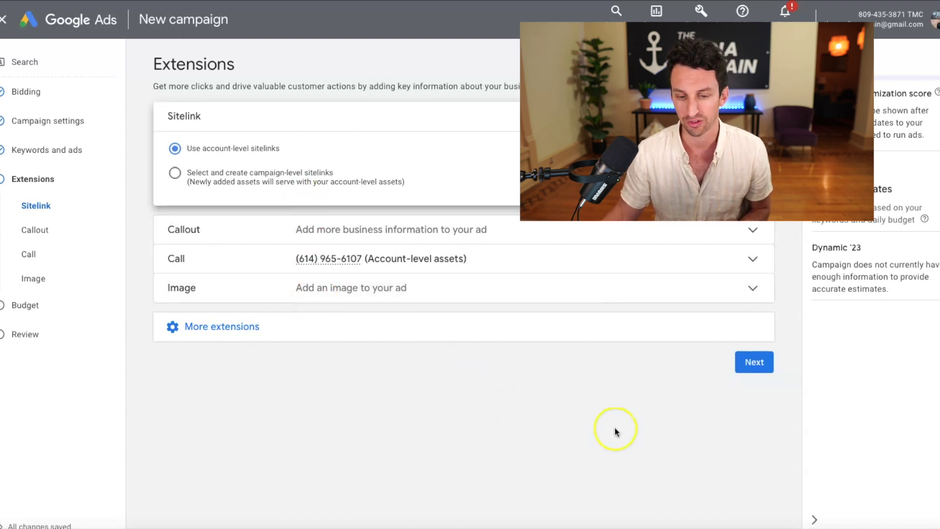
click(754, 362)
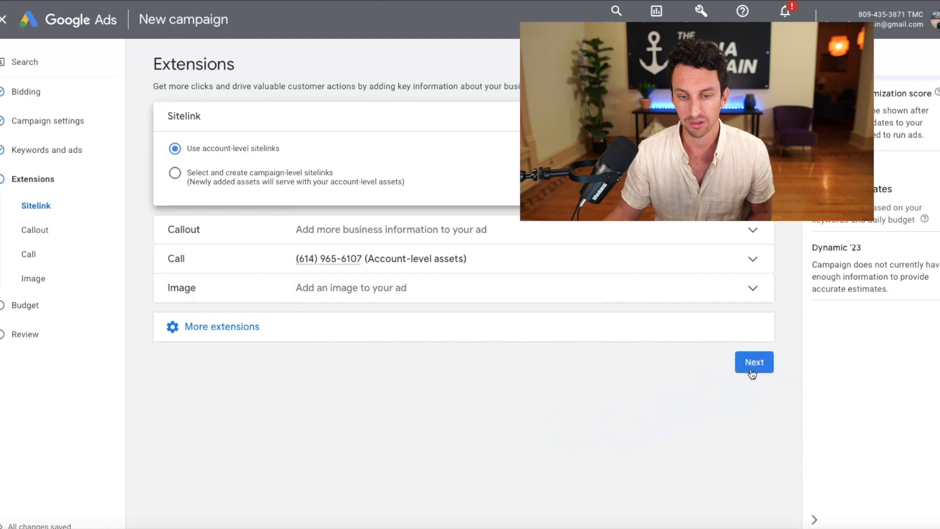
click(281, 194)
click(237, 144)
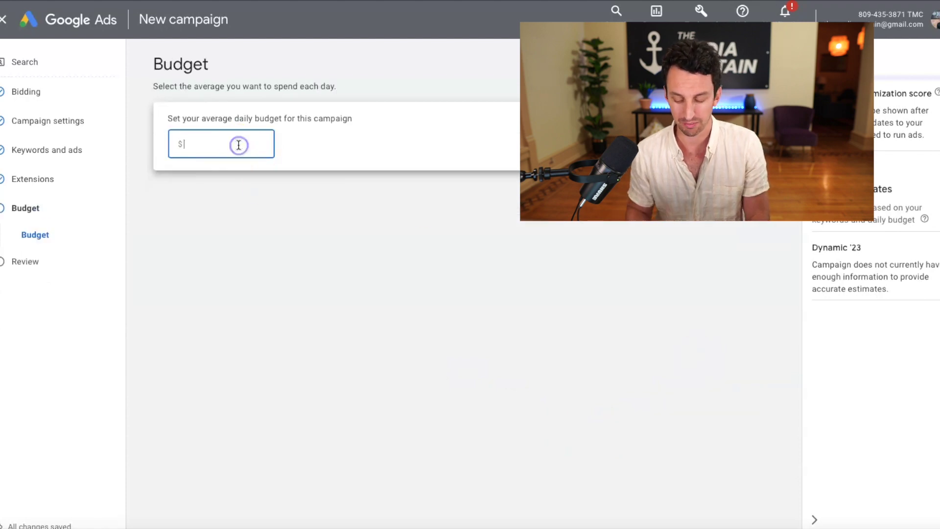
text(100)
click(635, 237)
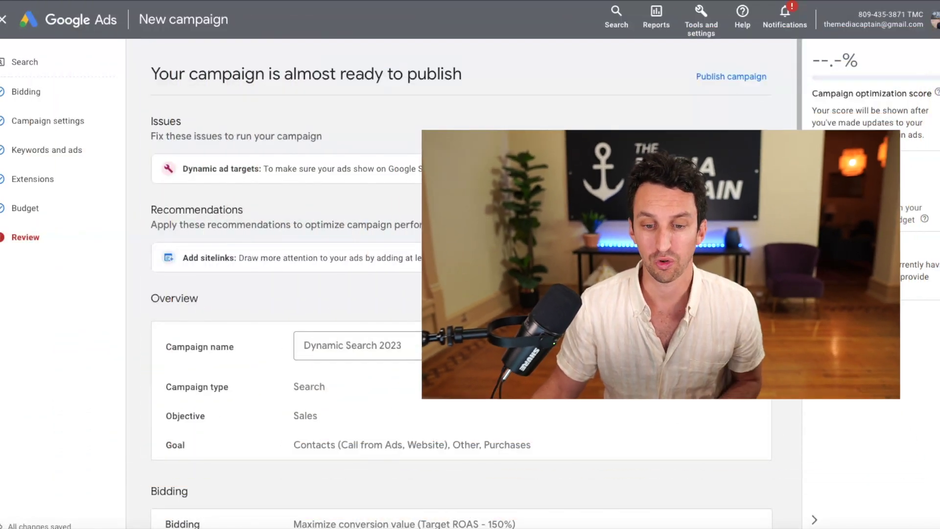
scroll(460, 284, down, 8)
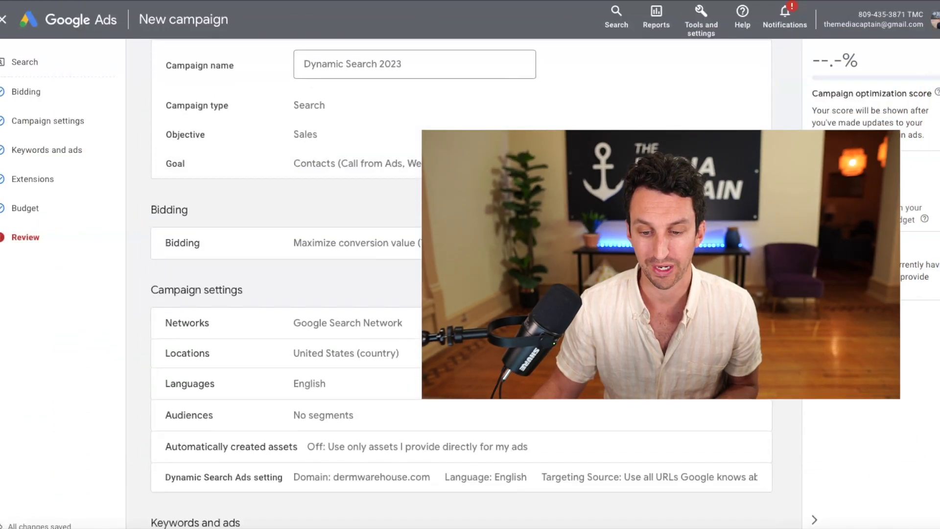
scroll(461, 284, down, 2)
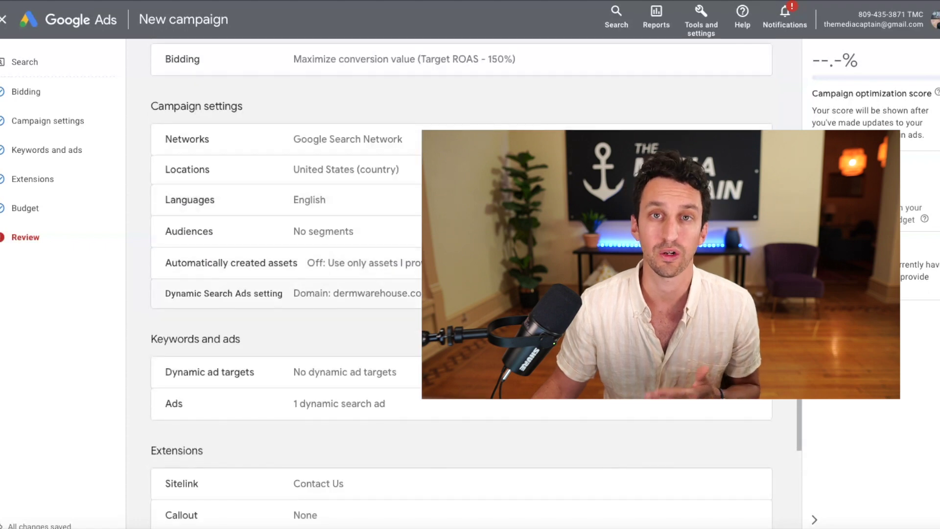
scroll(460, 284, down, 5)
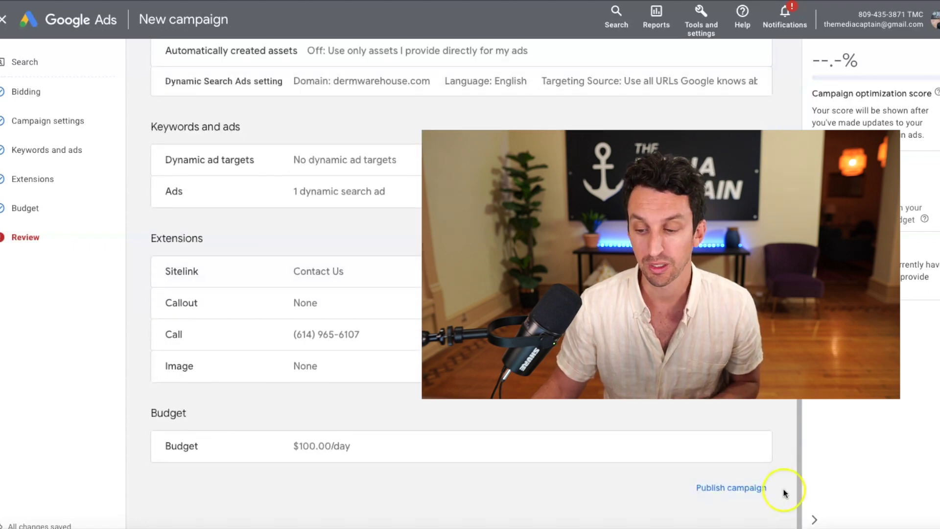